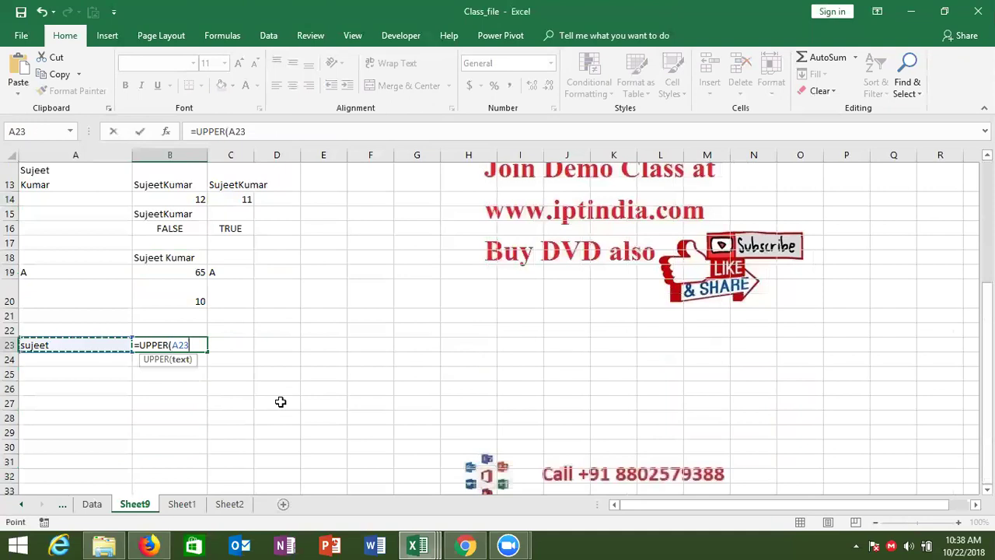
Commit =UPPER(A23) in B23 and enter =LOWER(B23) in C23.
key("Return")
key("Up")
key("Right")
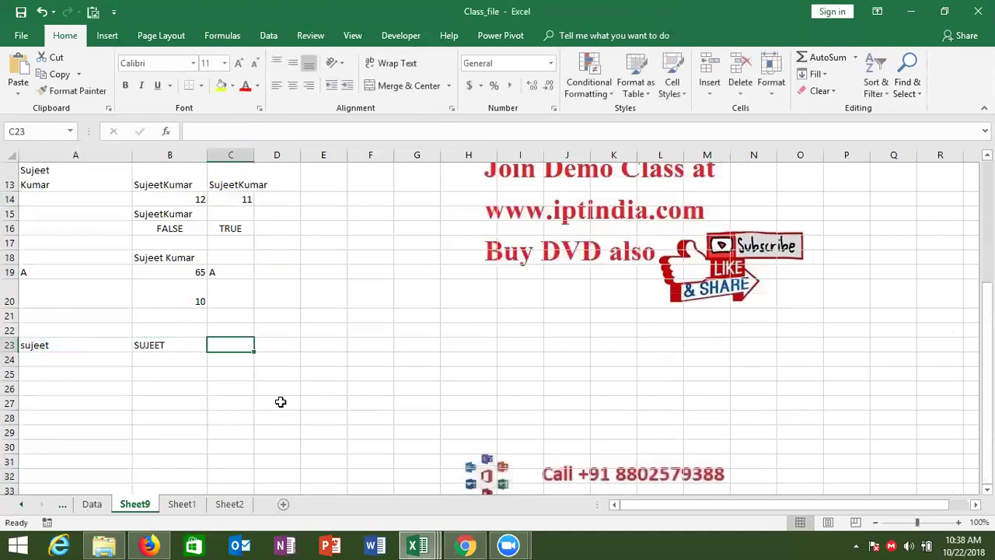
type("=low")
key("Tab")
type("B23)")
key("Return")
key("Up")
key("Left")
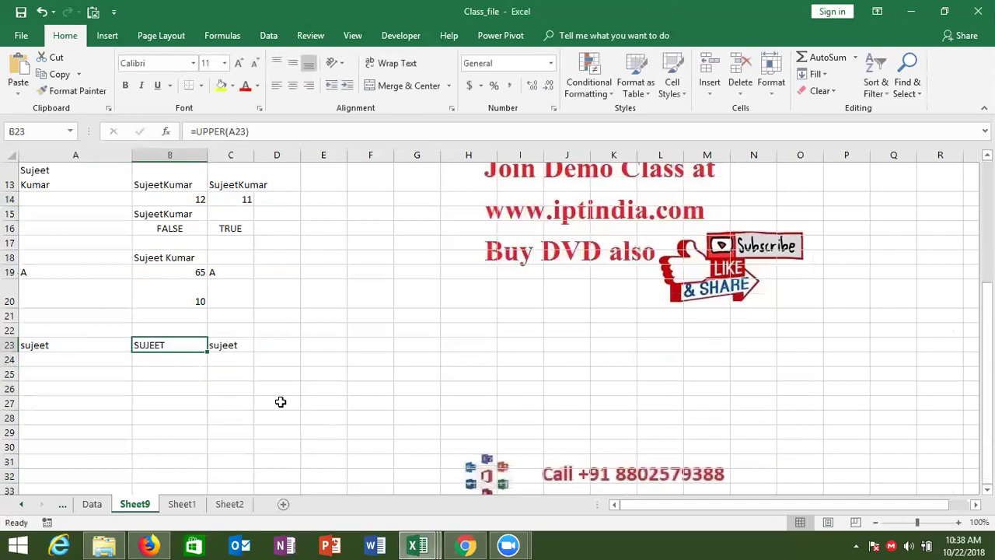
key("Right")
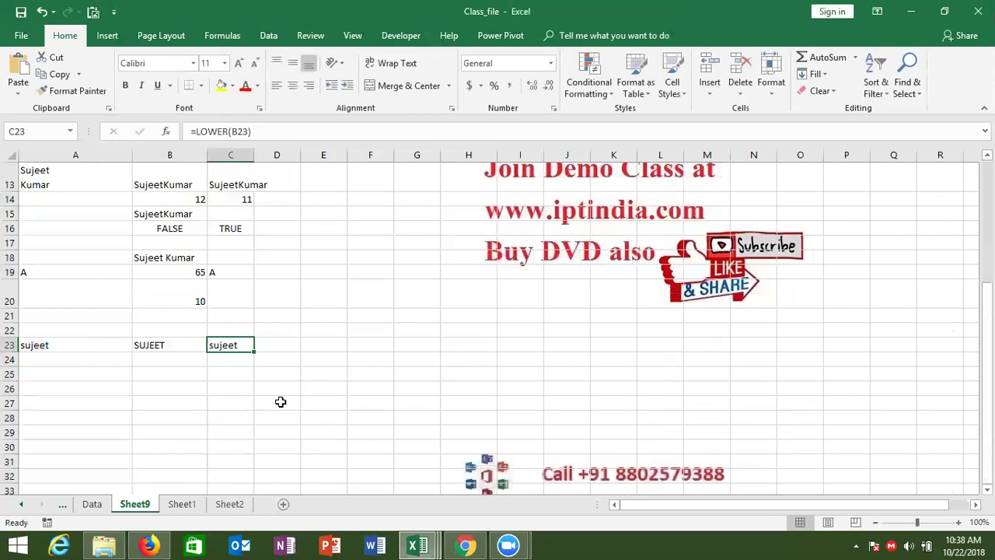
Enter =PROPER(C23) in D23 for the proper-case name.
key("Right")
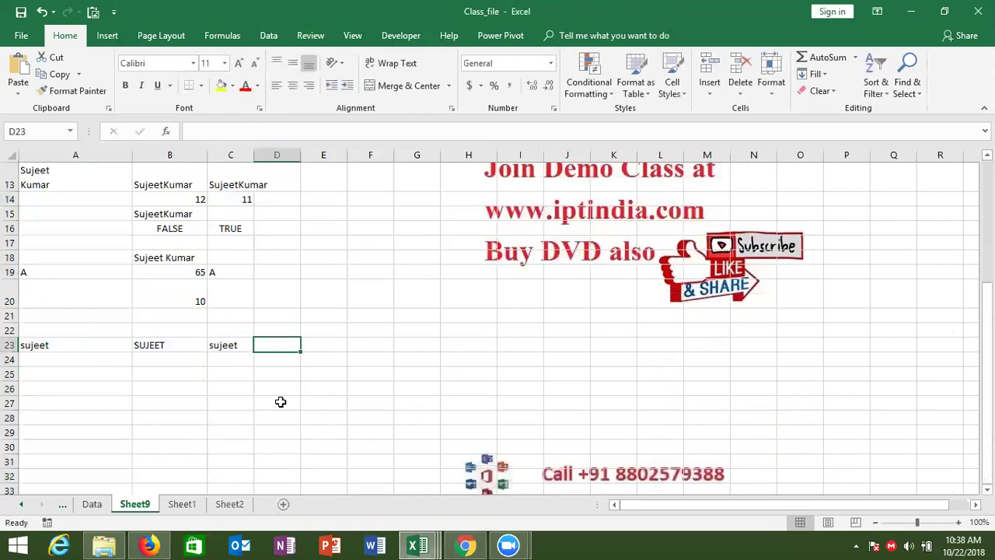
type("=pro")
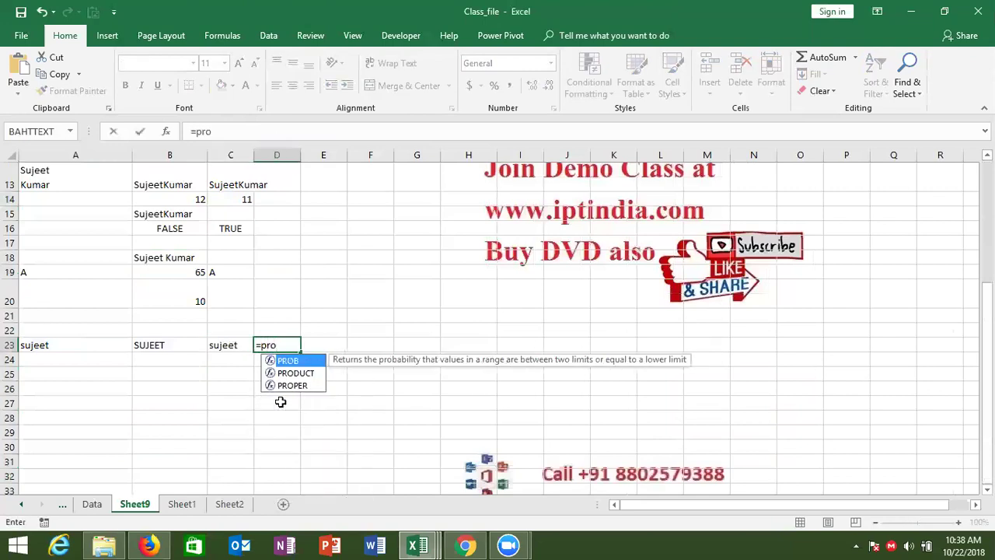
key("Down")
key("Down")
key("Tab")
type("c23")
key("Return")
key("Up")
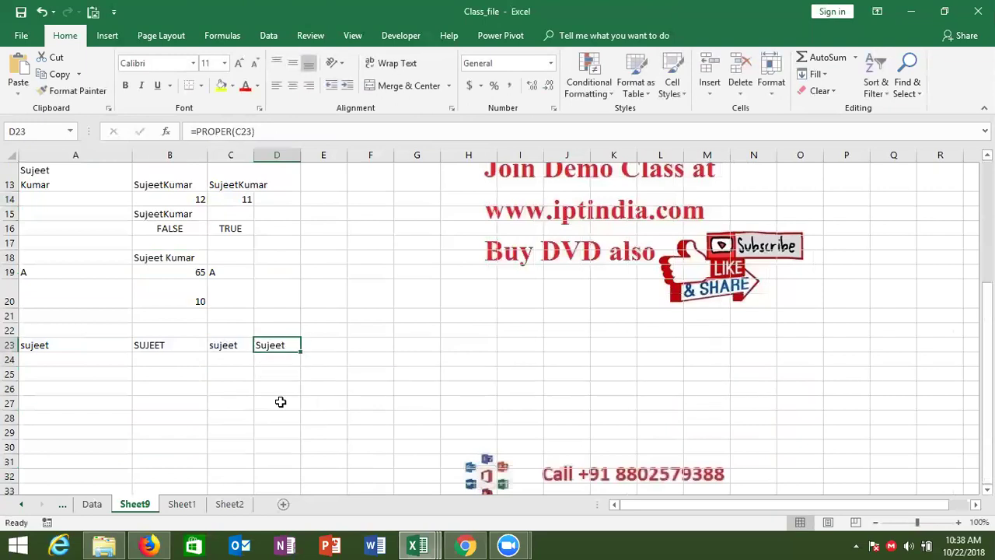
Review the UPPER, LOWER and PROPER formulas across B23 to D23.
key("Down")
key("Down")
key("Up")
key("Up")
key("Down")
key("Down")
key("Up")
key("Up")
key("Left")
key("Left")
key("Right")
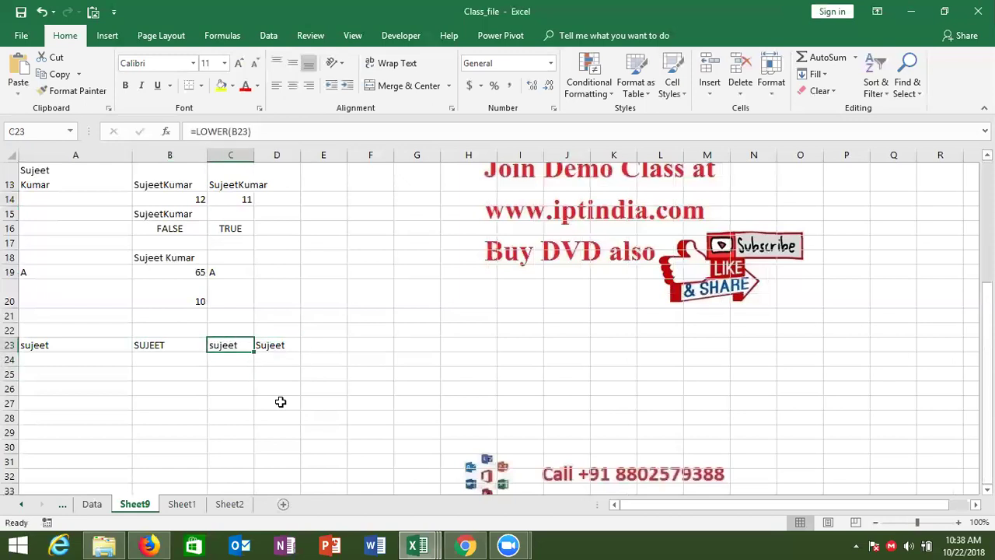
key("Right")
key("Down")
key("Down")
key("Down")
key("Down")
key("Down")
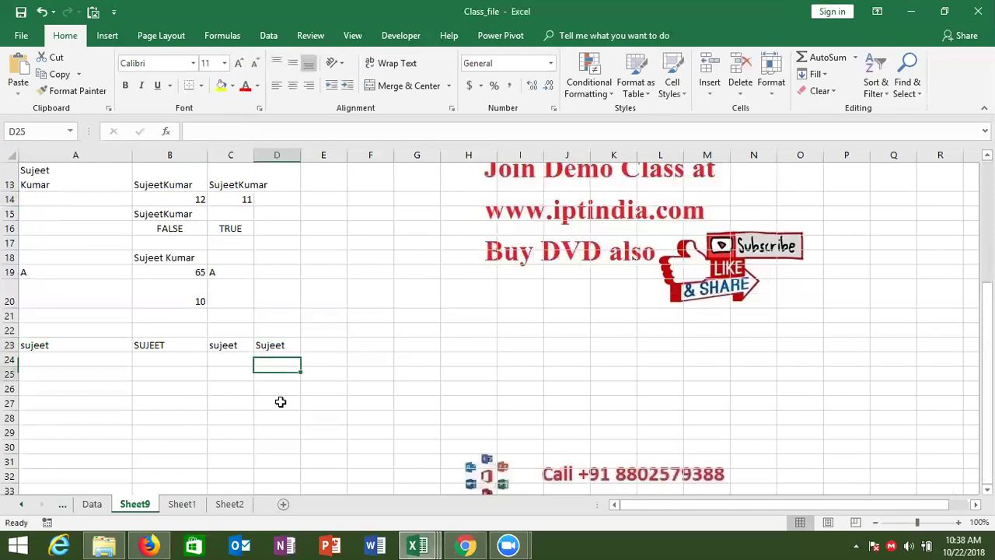
Type a first name in A25 and a surname in B25.
key("Left")
key("Left")
key("Left")
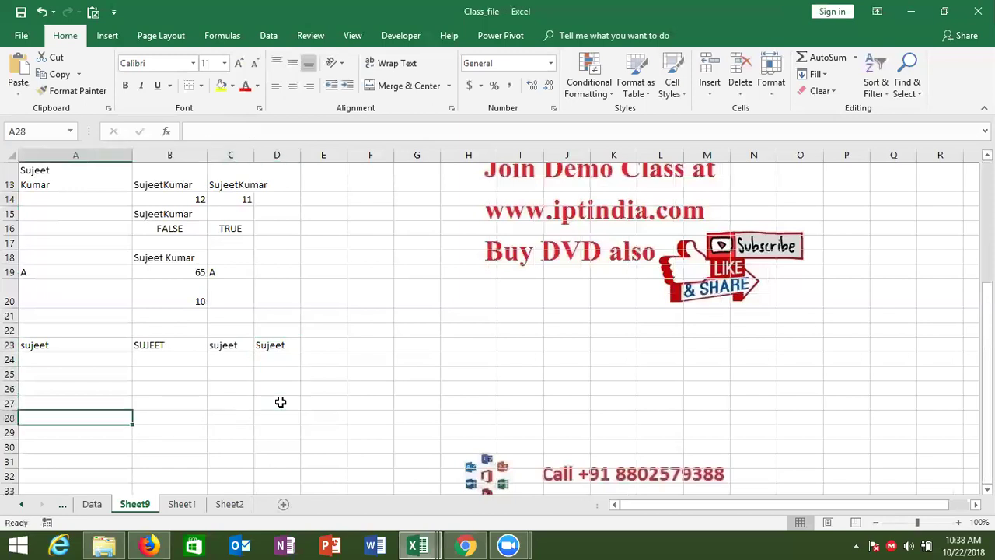
key("Up")
key("Up")
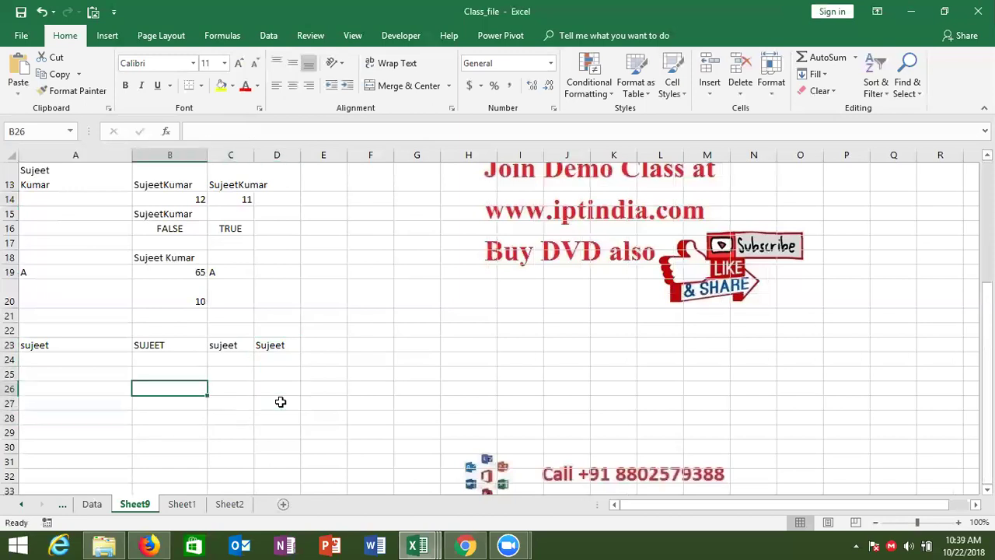
key("Up")
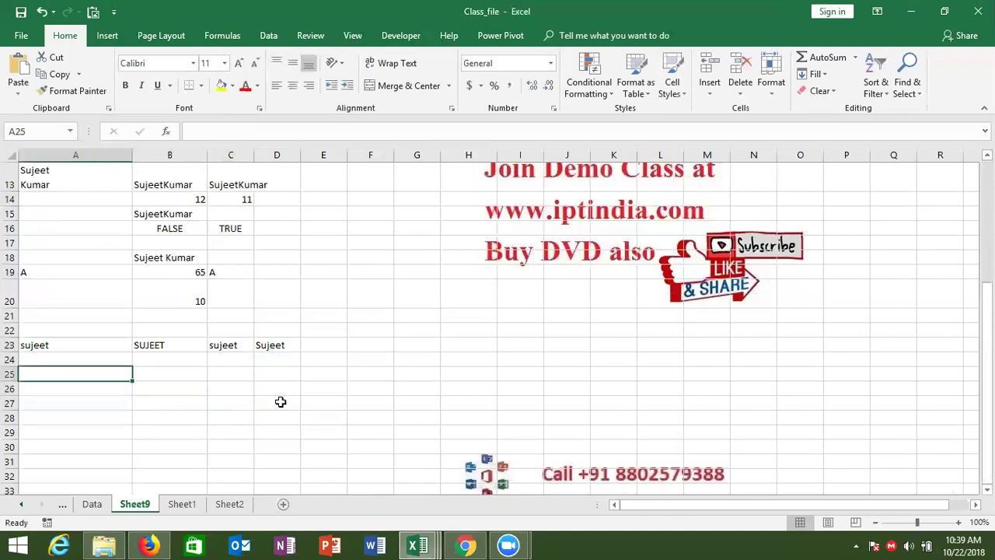
key("Tab")
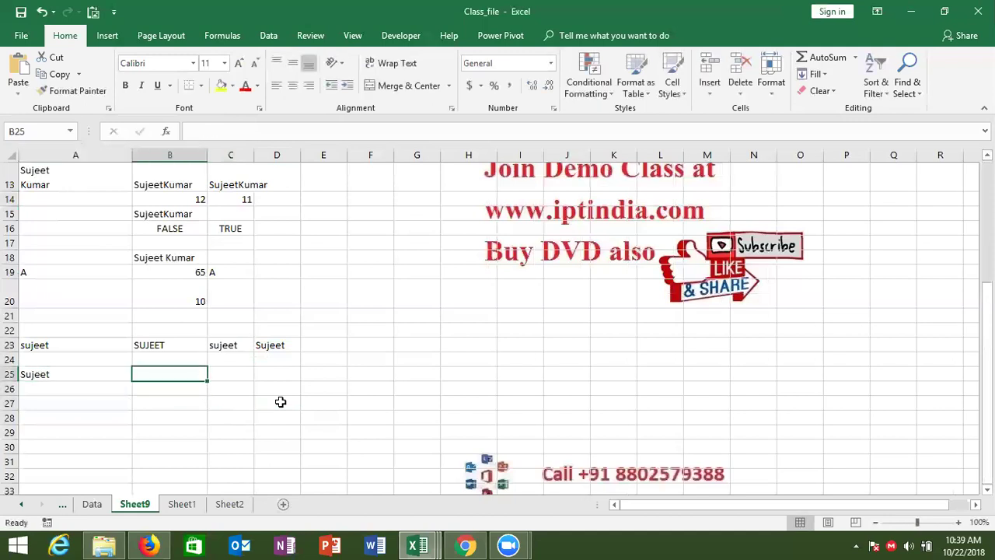
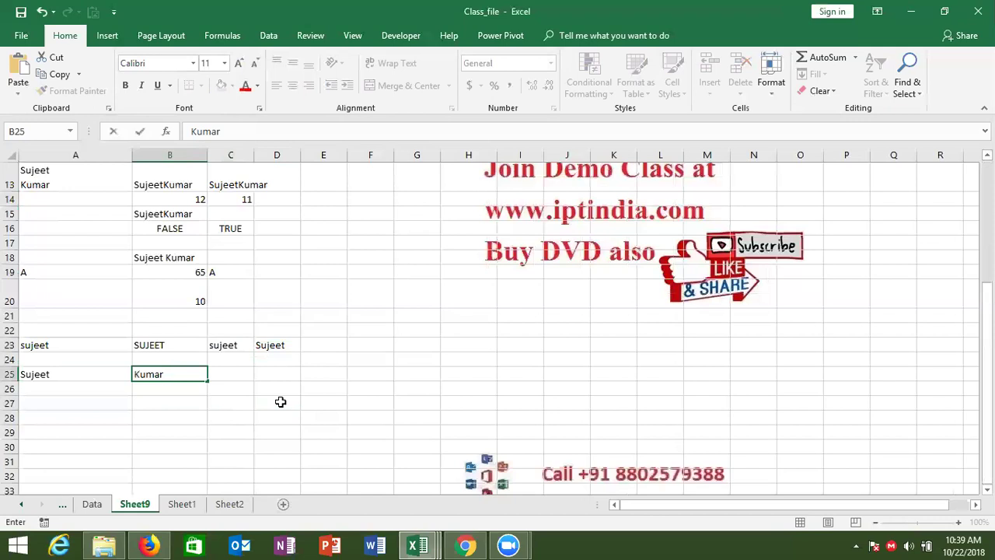
key("Tab")
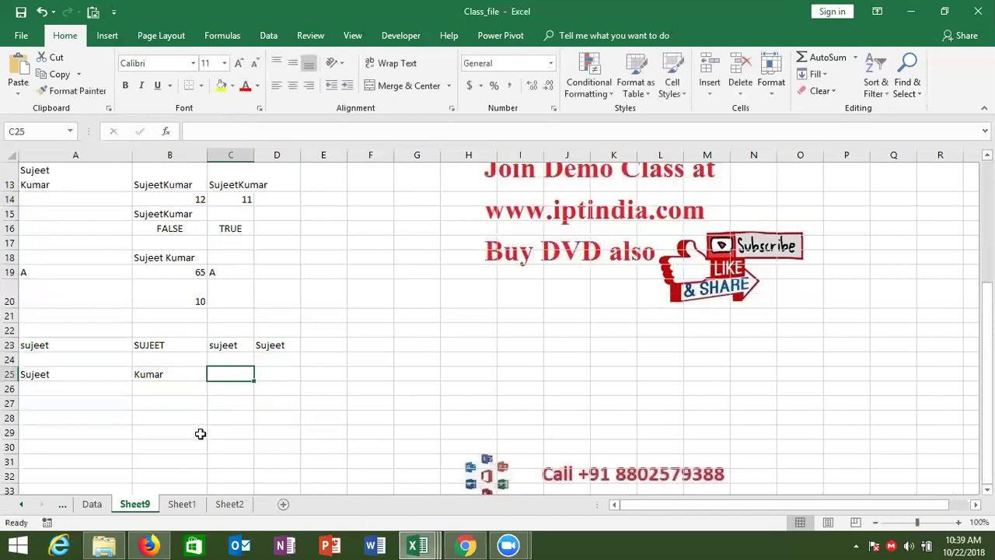
In C25 enter =CONCATENATE(A25," ",B25) to join them with a space.
type("=")
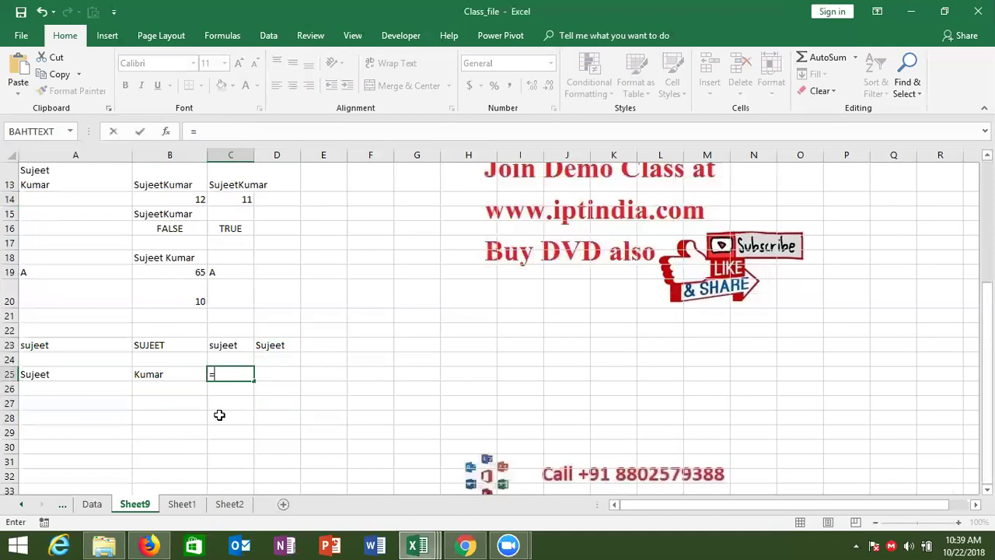
type("on")
key("BackSpace")
key("BackSpace")
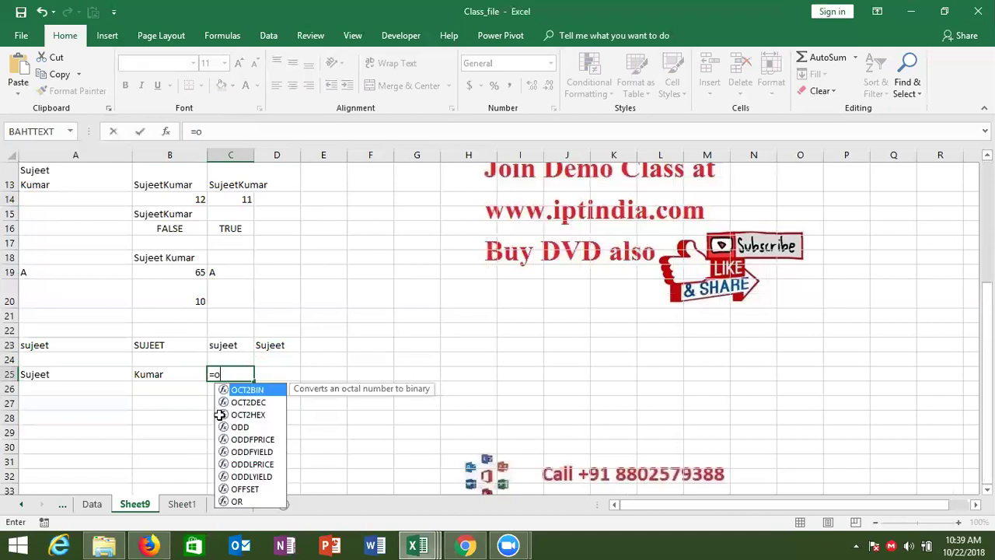
type("con")
key("Tab")
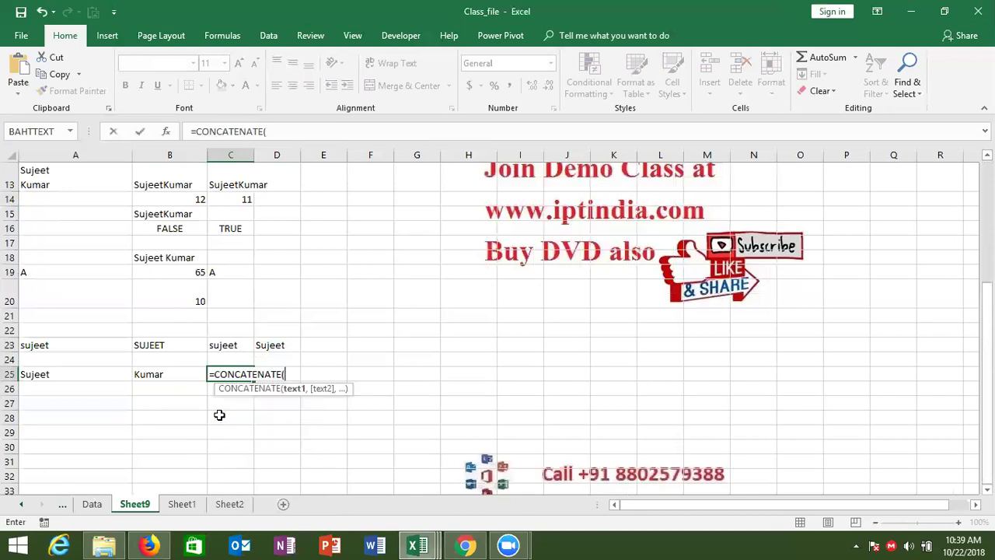
left_click(48, 376)
type(",")
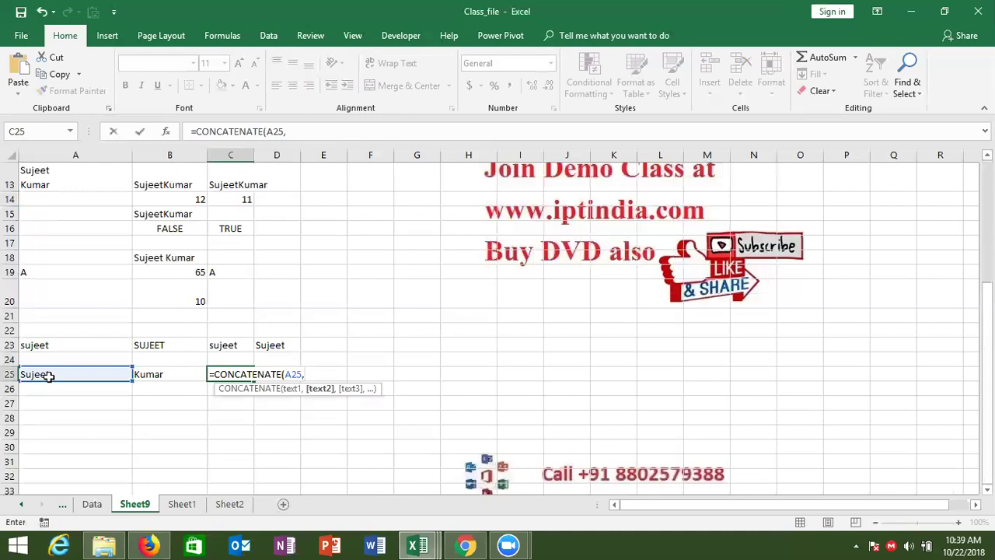
type("\" \",")
left_click(149, 373)
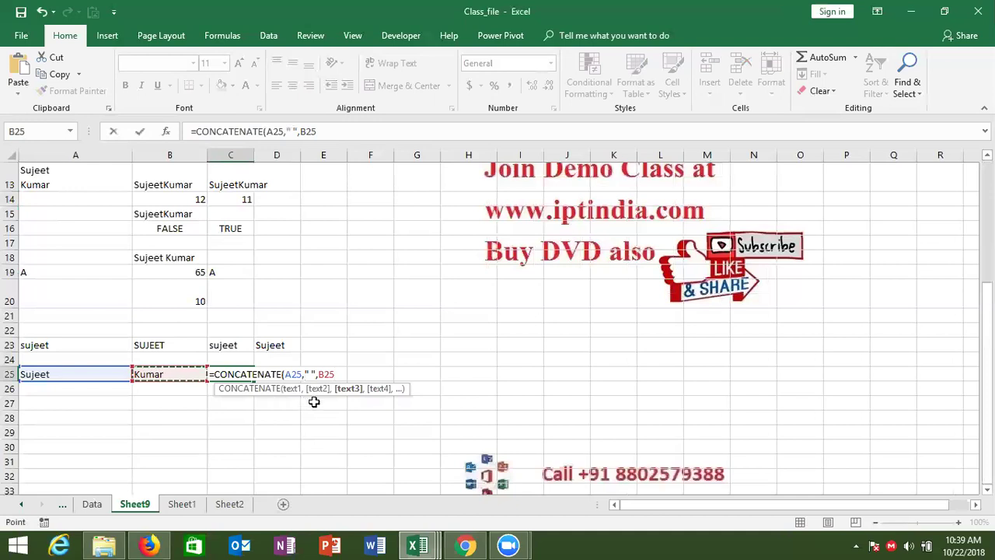
type(",")
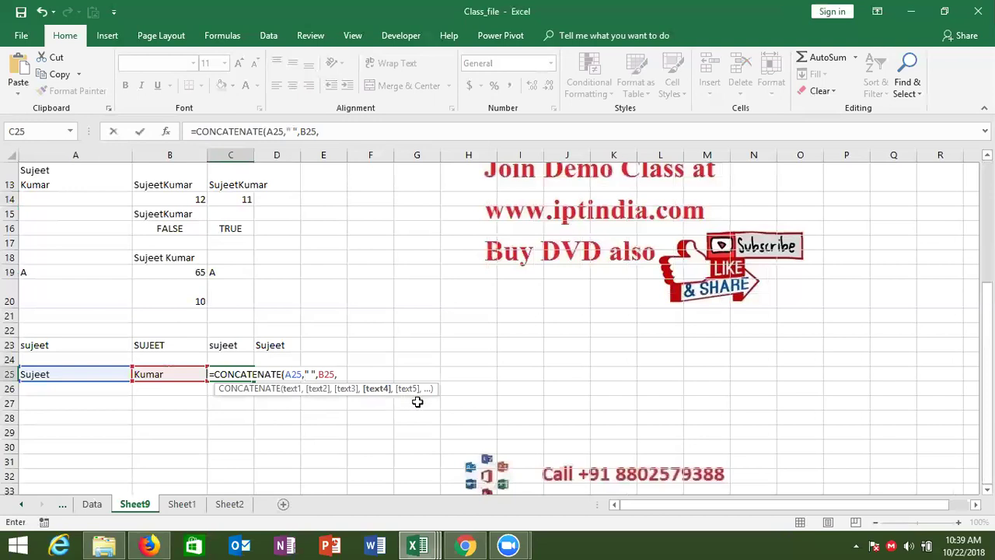
key("BackSpace")
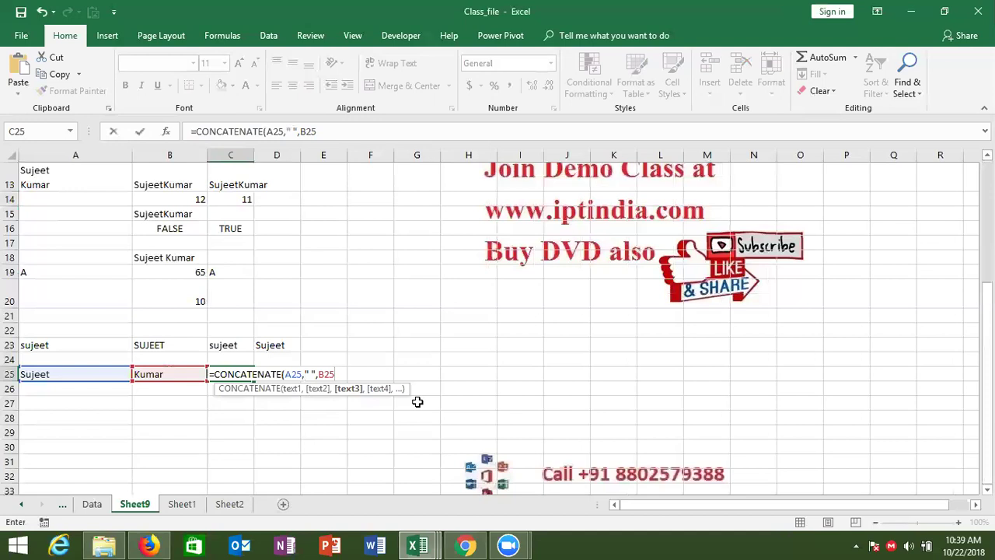
key("Return")
Inspect the joined-name CONCATENATE formula in C25.
key("Up")
key("Right")
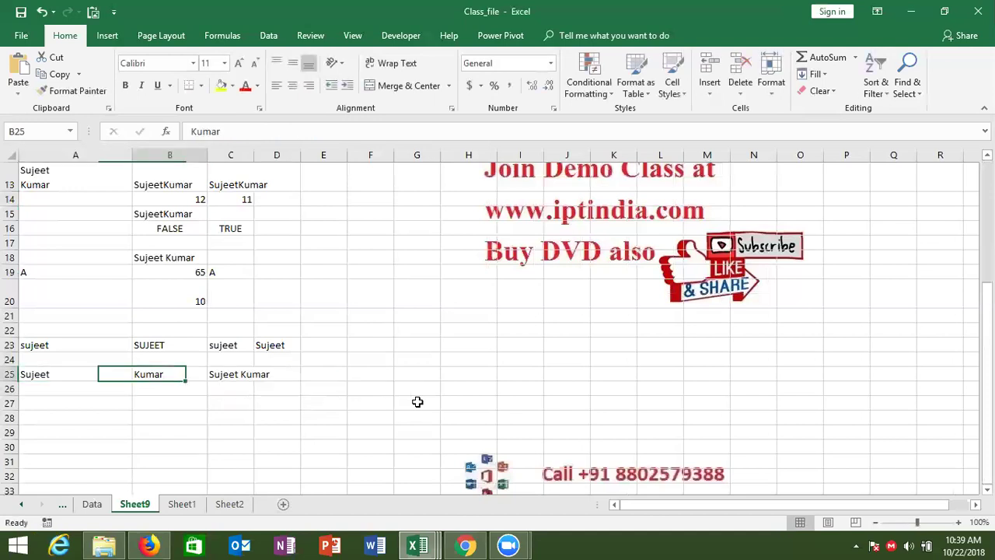
key("Right")
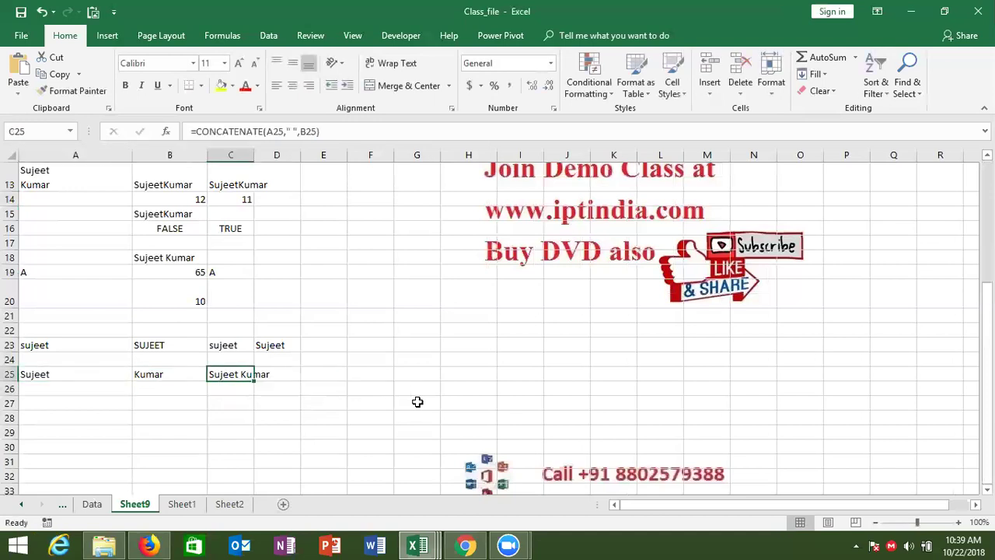
key("Down")
key("Left")
key("Left")
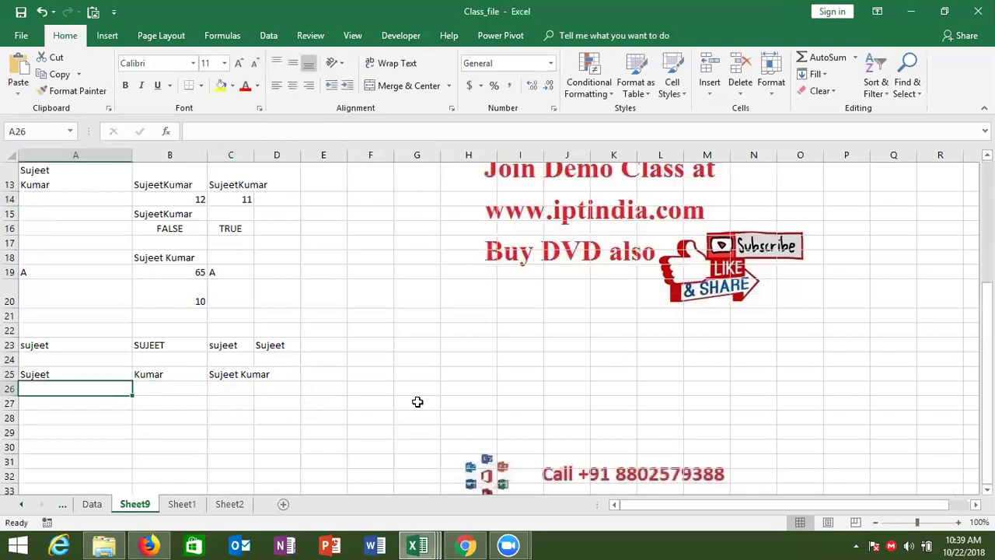
Enter the date 1/1 in A26 and apply date formatting.
type("1/1")
key("Tab")
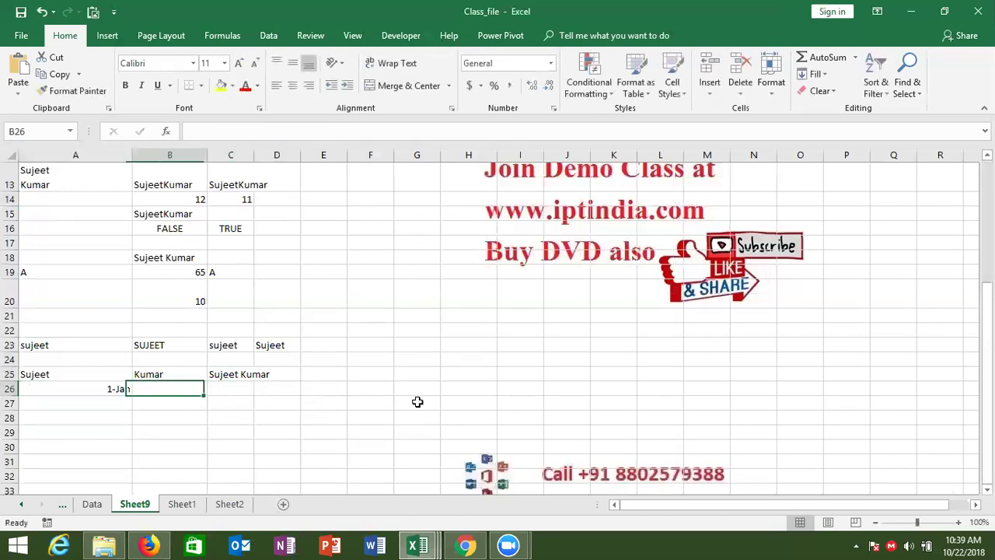
key("Left")
key("ctrl+shift+3")
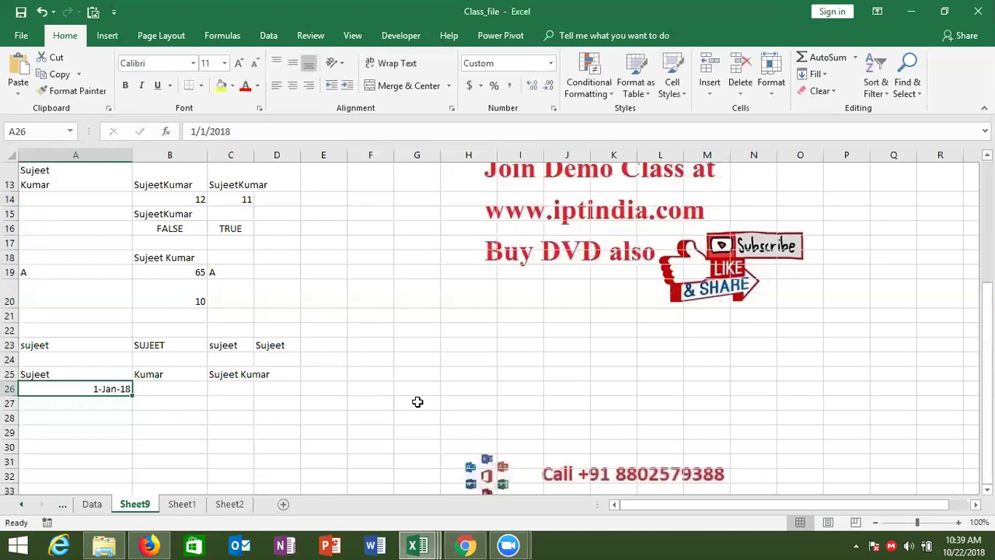
Put today's date 10/22/2018 into B26 with Ctrl+;.
key("Right")
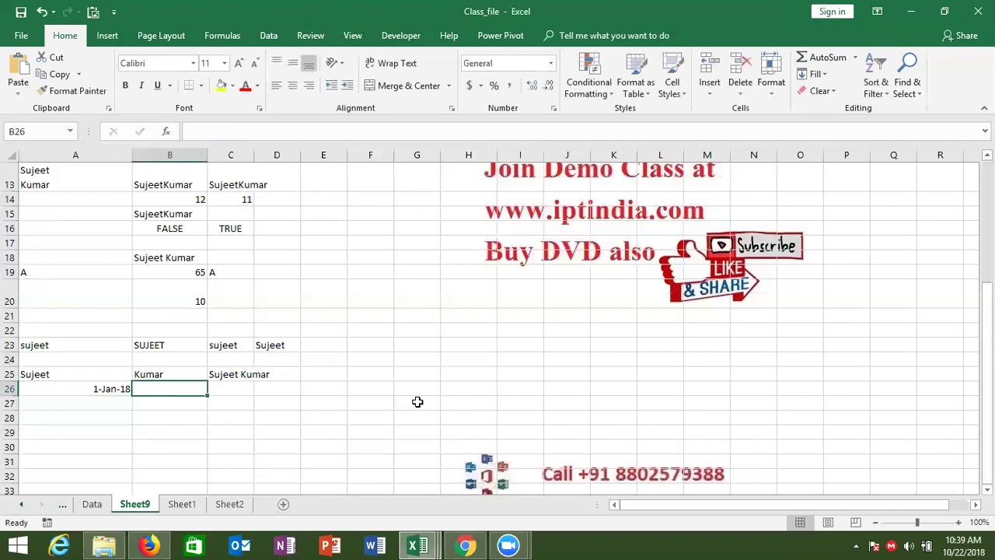
key("ctrl+shift+semicolon")
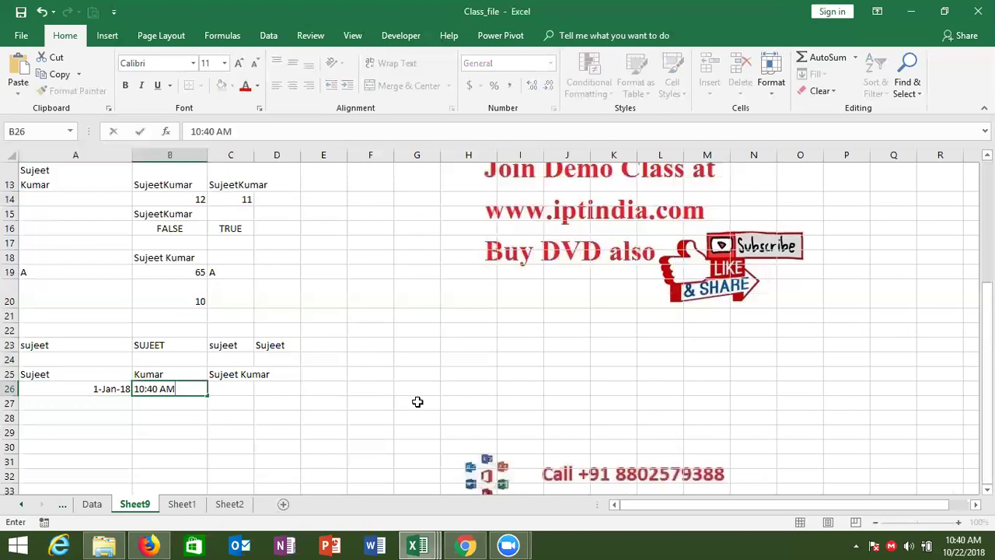
key("Escape")
key("ctrl+semicolon")
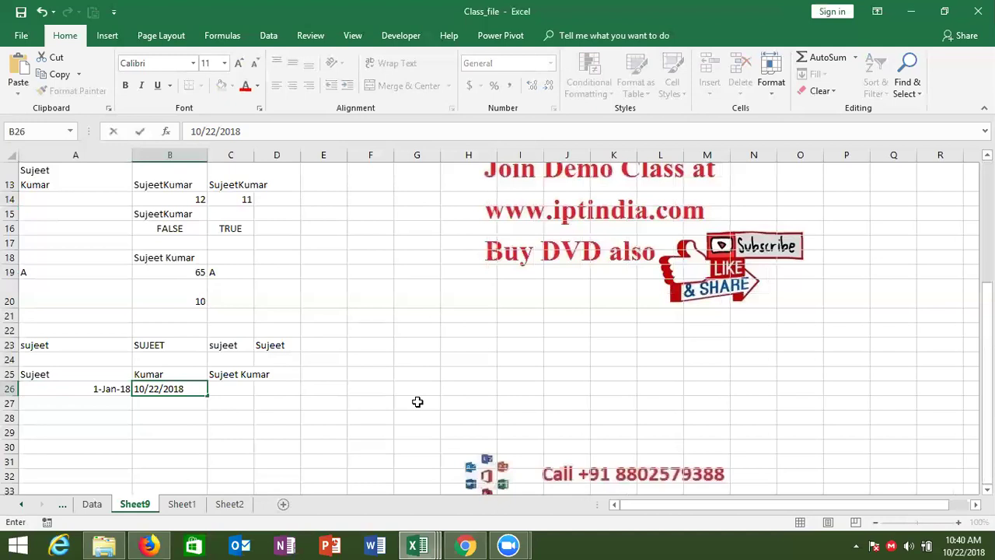
key("Tab")
In C26 enter =CONCATENATE(A26," To ",B26), giving 43101 To 43395.
type("=")
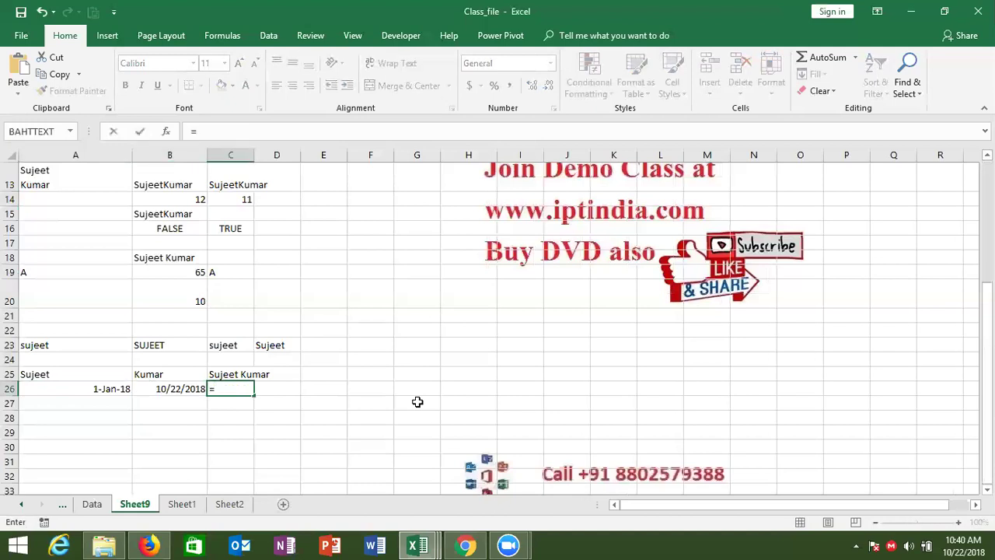
type("con")
key("Tab")
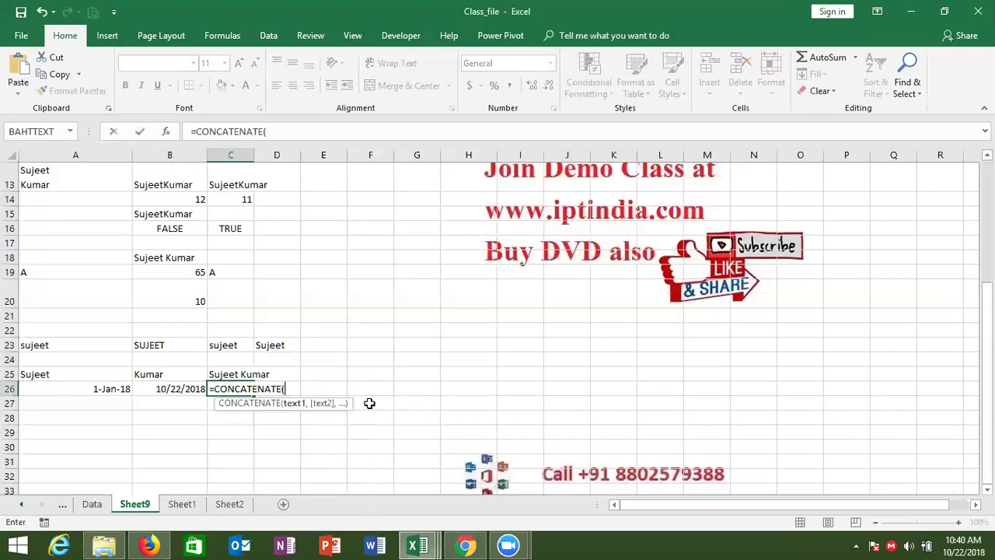
left_click(109, 388)
type(",")
left_click(169, 391)
key("BackSpace")
key("BackSpace")
key("BackSpace")
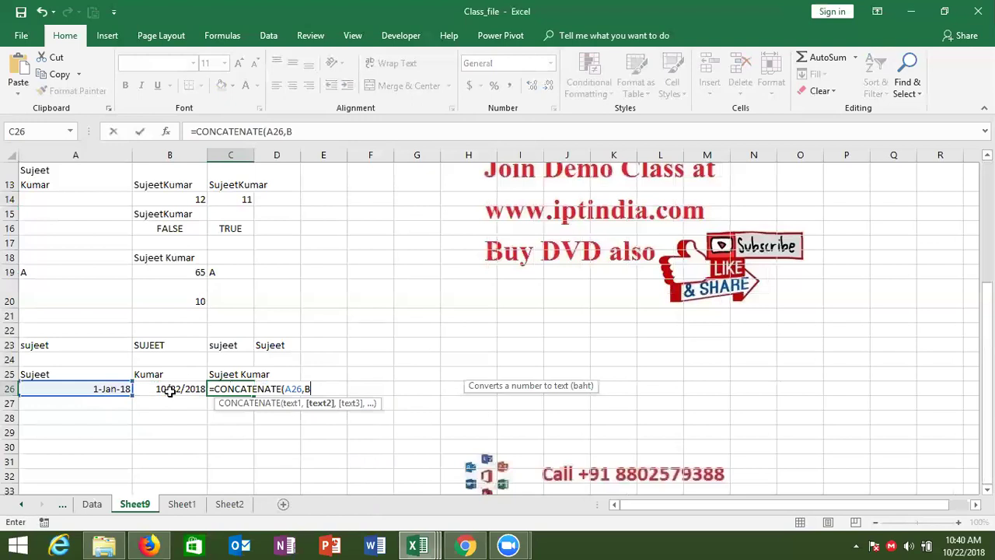
type("\"Tot")
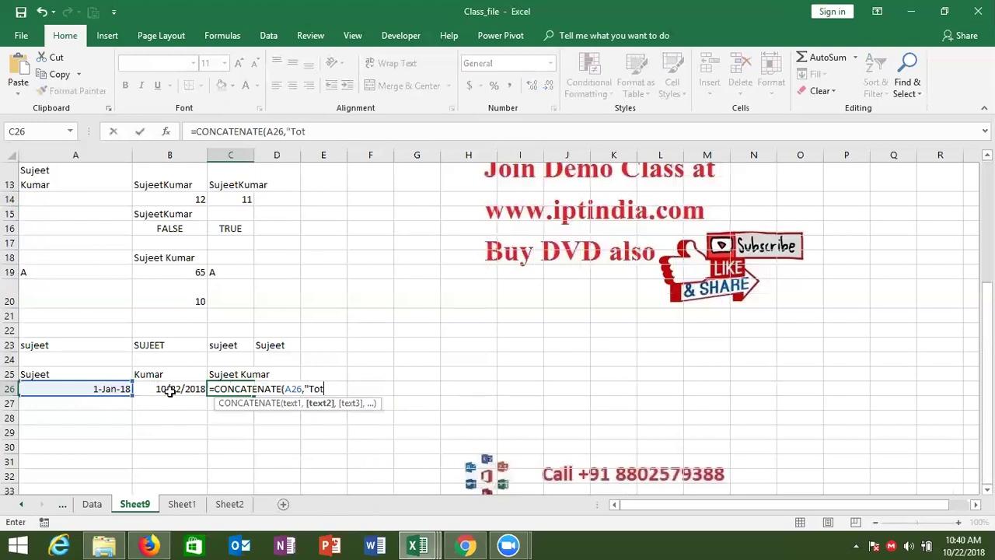
key("BackSpace")
key("BackSpace")
key("BackSpace")
type("To \",")
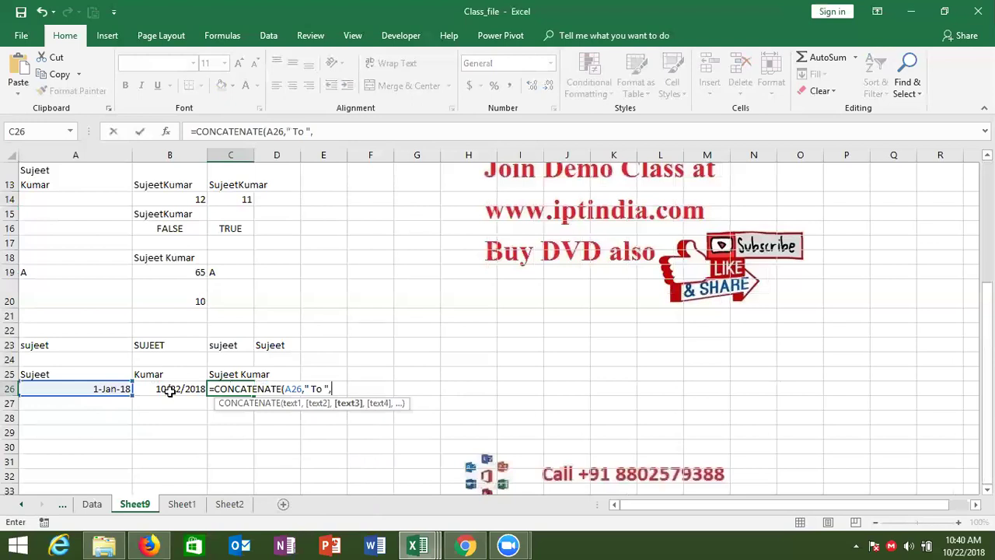
left_click(175, 390)
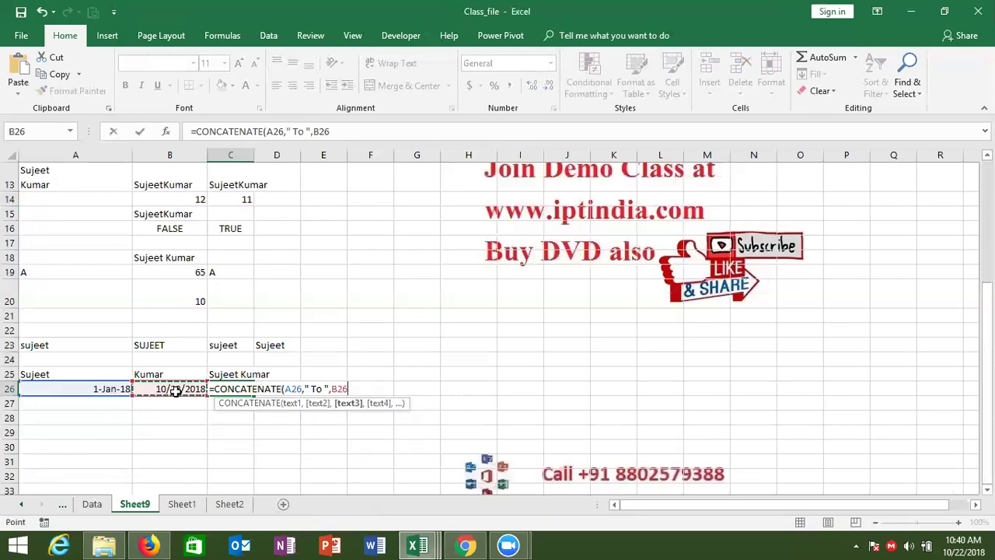
key("Return")
Show A26's date as its serial number, then restore the date display.
key("Up")
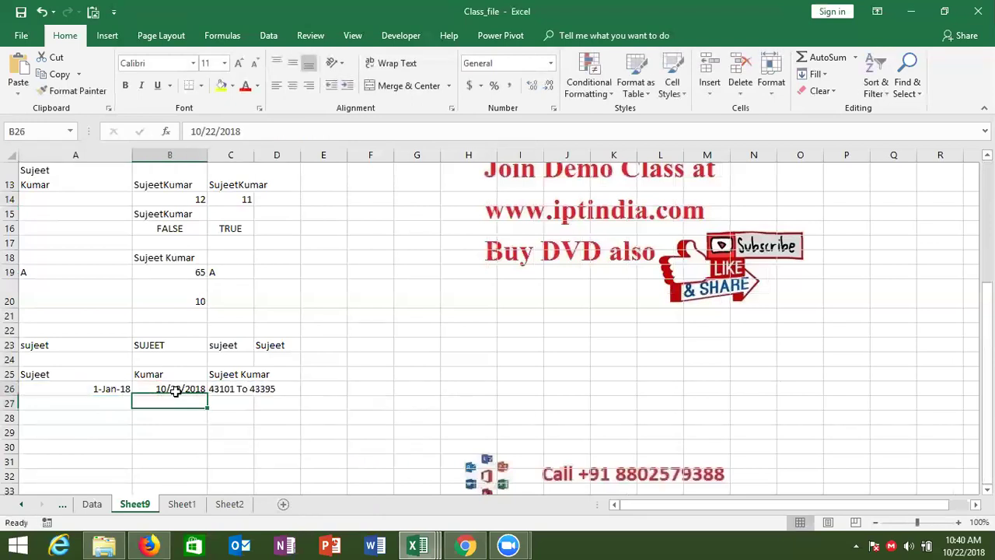
key("Right")
key("Left")
key("Left")
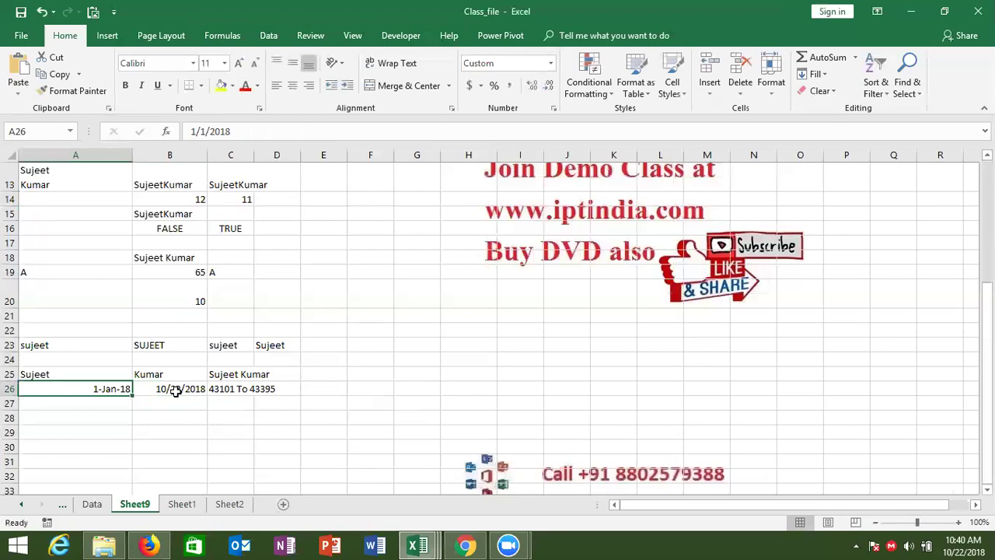
key("ctrl+shift+asciitilde")
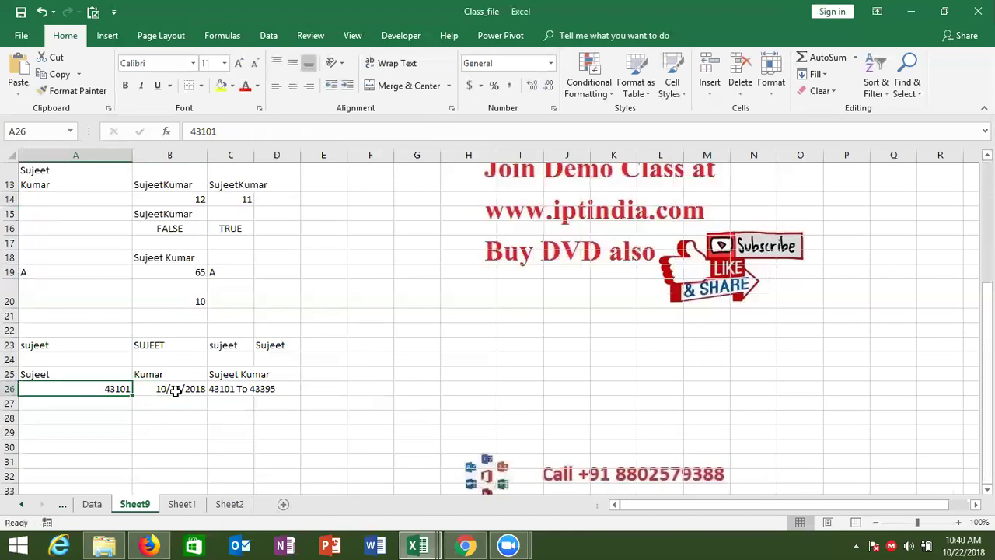
key("ctrl+shift+3")
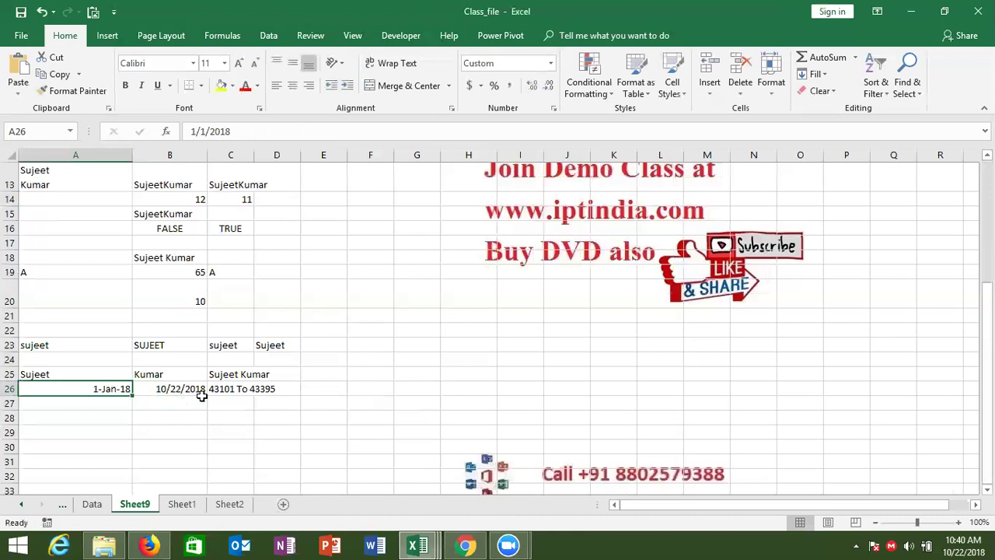
left_click(198, 400)
left_click(243, 393)
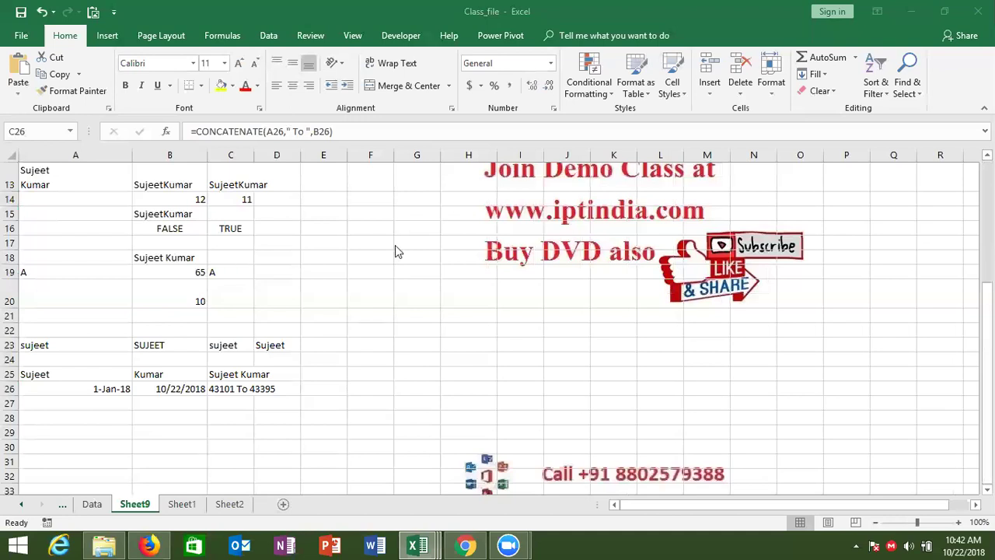
left_click(237, 388)
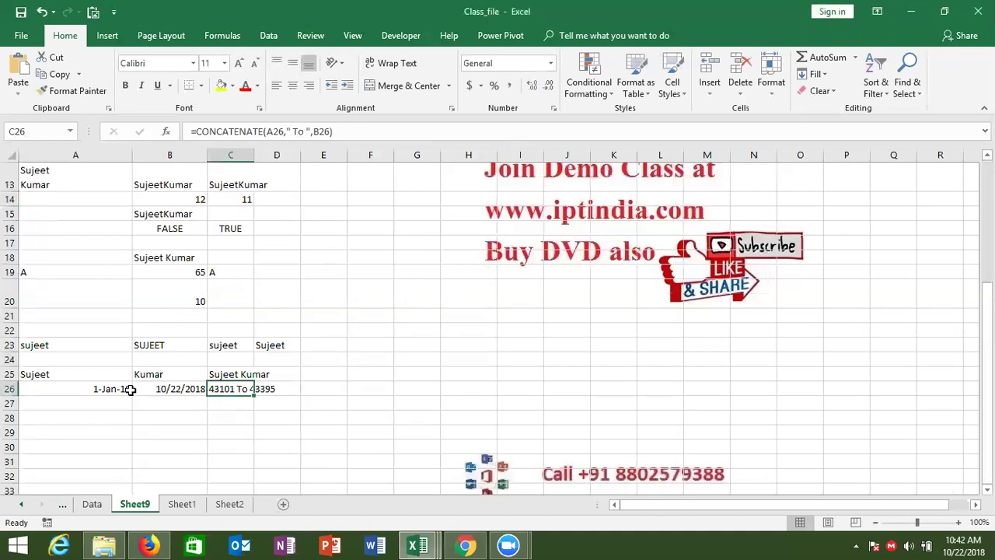
In A27 enter =TEXT(A26,"DD-MMM-YY") to turn the date into text.
left_click(109, 404)
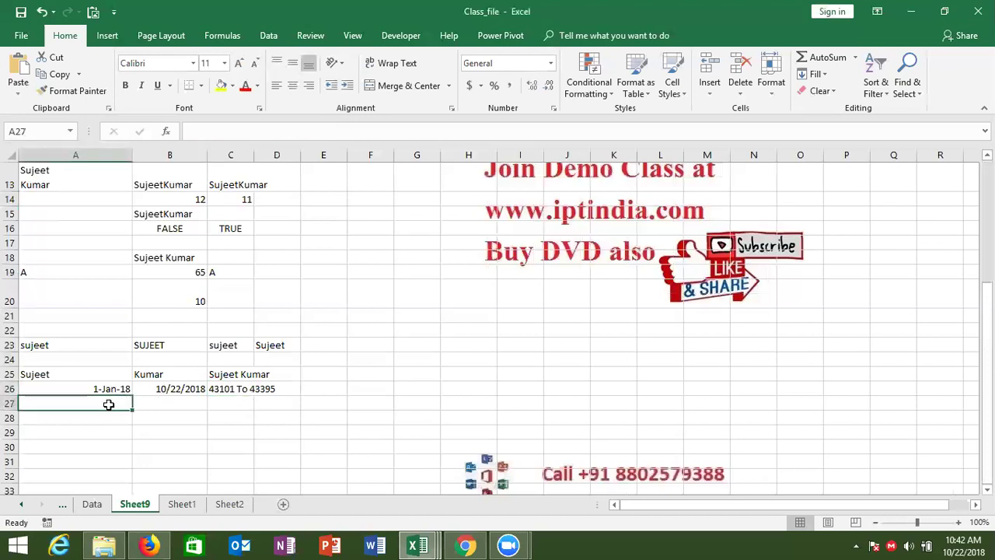
type("=te")
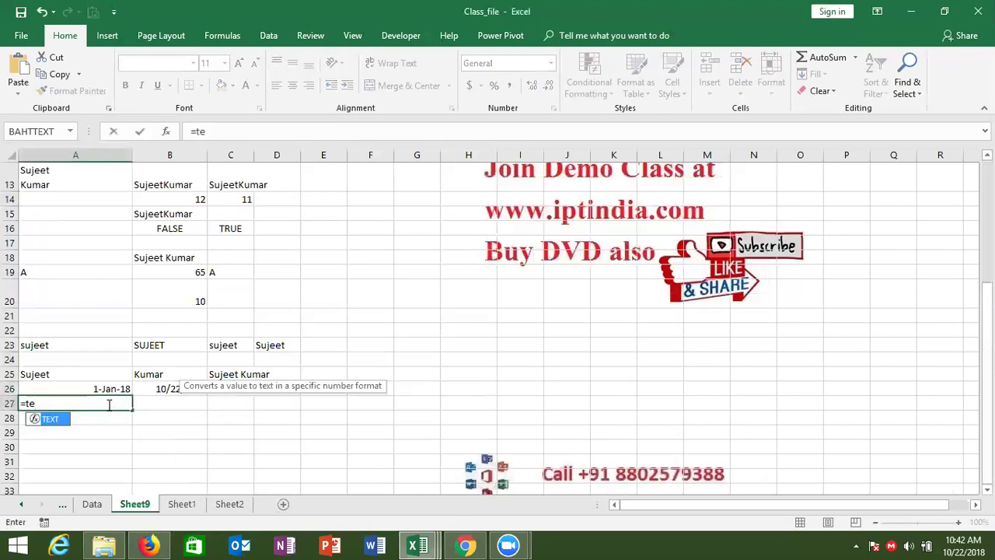
key("Tab")
key("Up")
type(",")
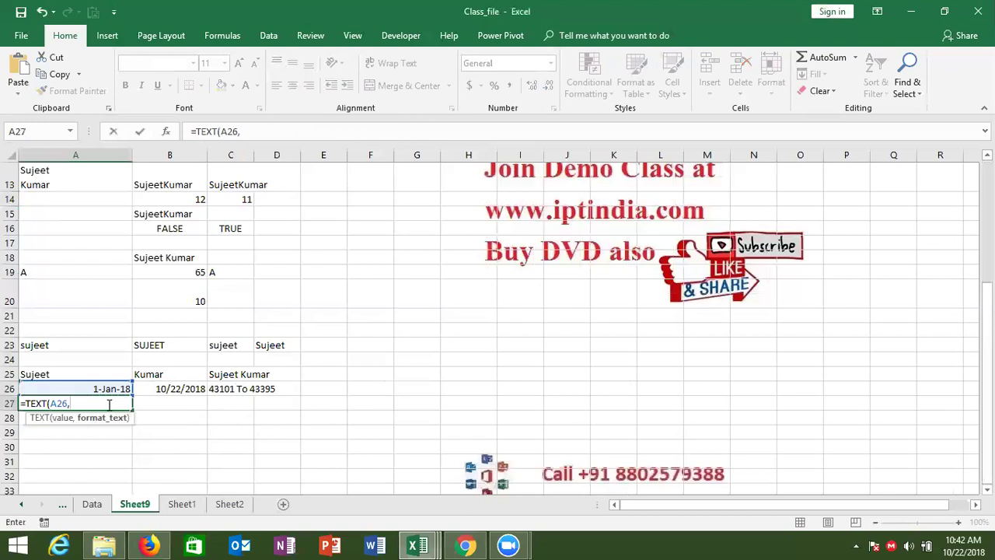
type("\"DD-MMM-YY\"")
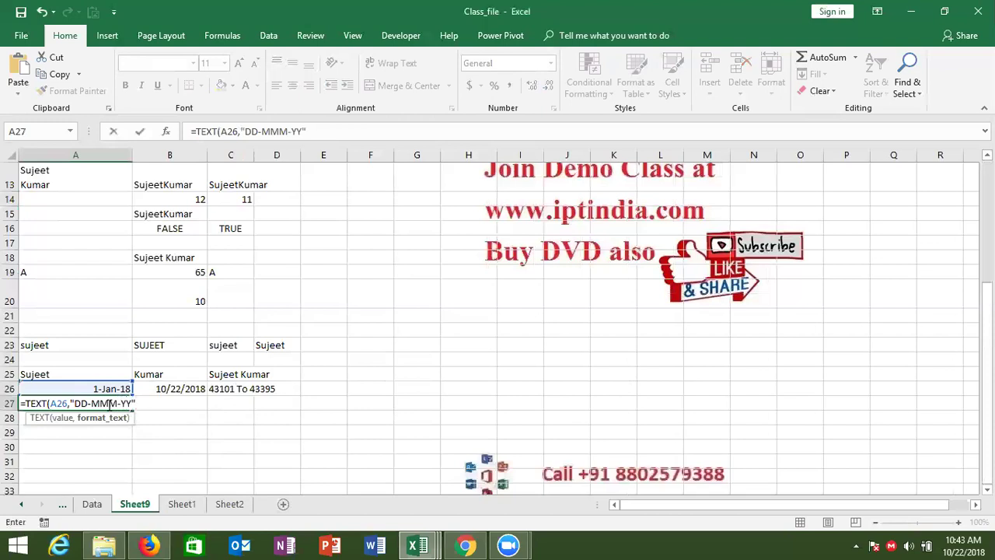
type(")")
key("Return")
key("Up")
Fill the TEXT formula right into B27 and CONCATENATE down into C27.
key("Right")
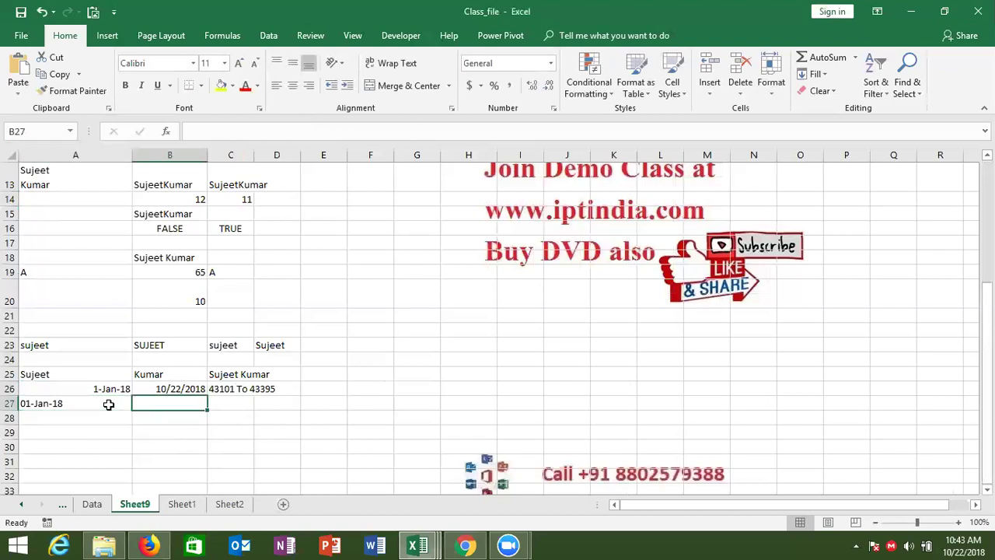
key("ctrl+r")
key("Right")
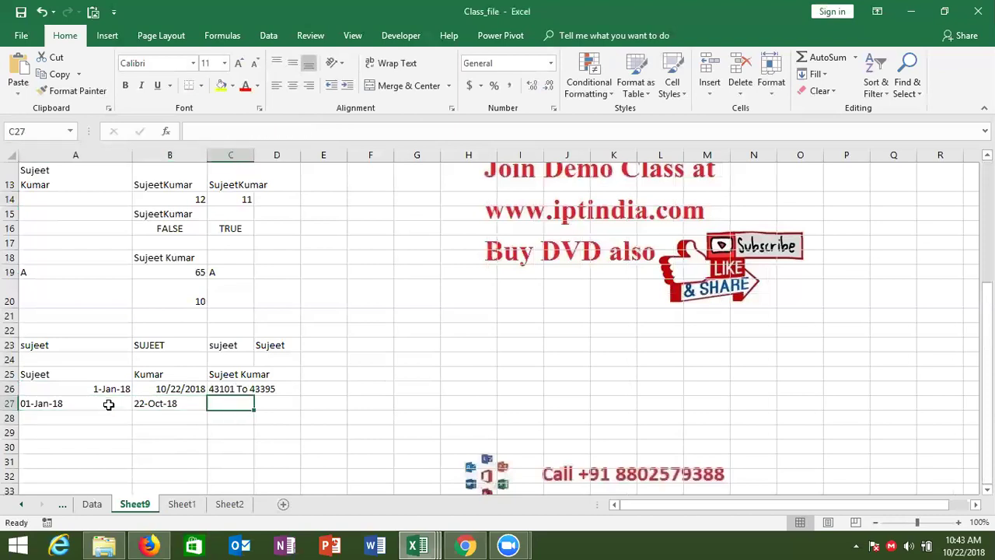
key("ctrl+d")
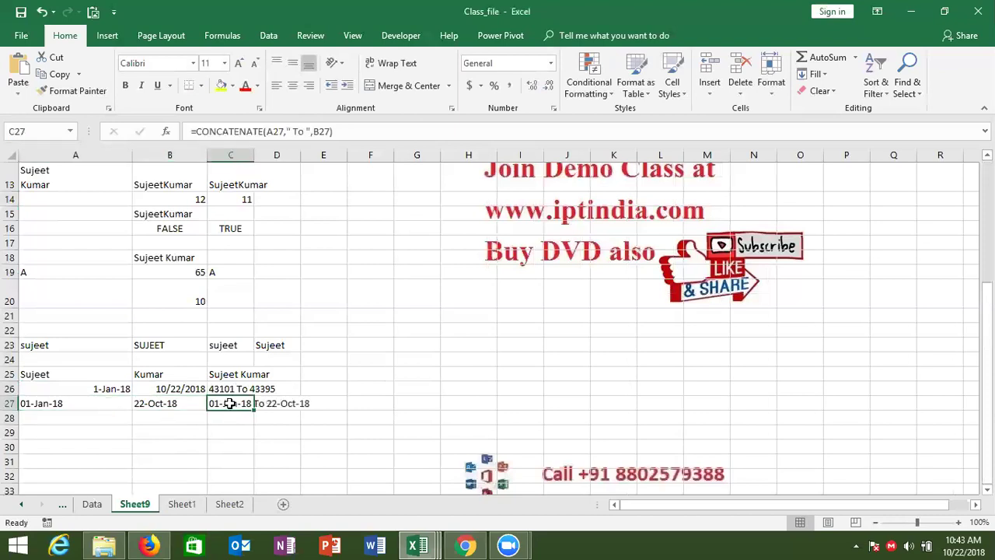
Compare C27's formula, reading 01-Jan-18 To 22-Oct-18, with C26's.
double_click(231, 404)
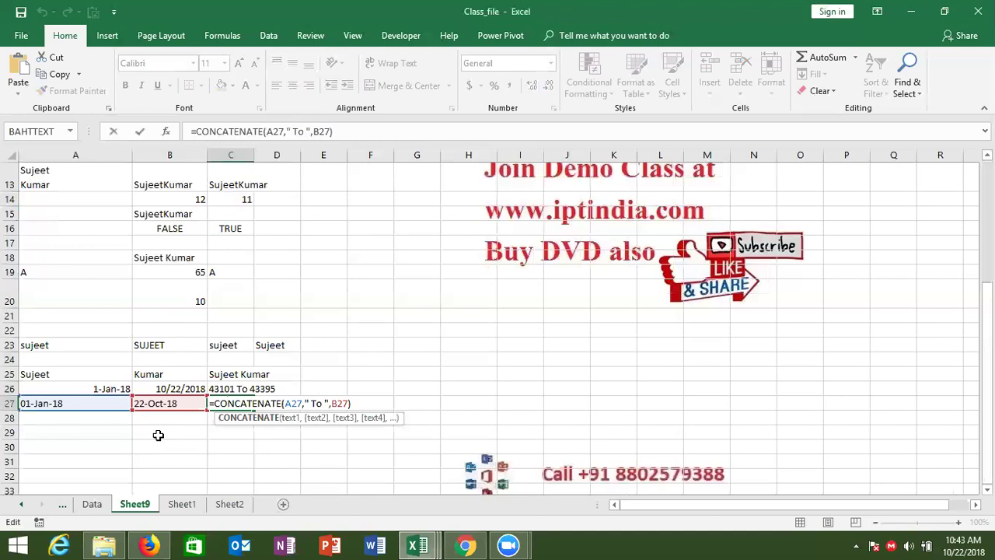
key("ctrl+Return")
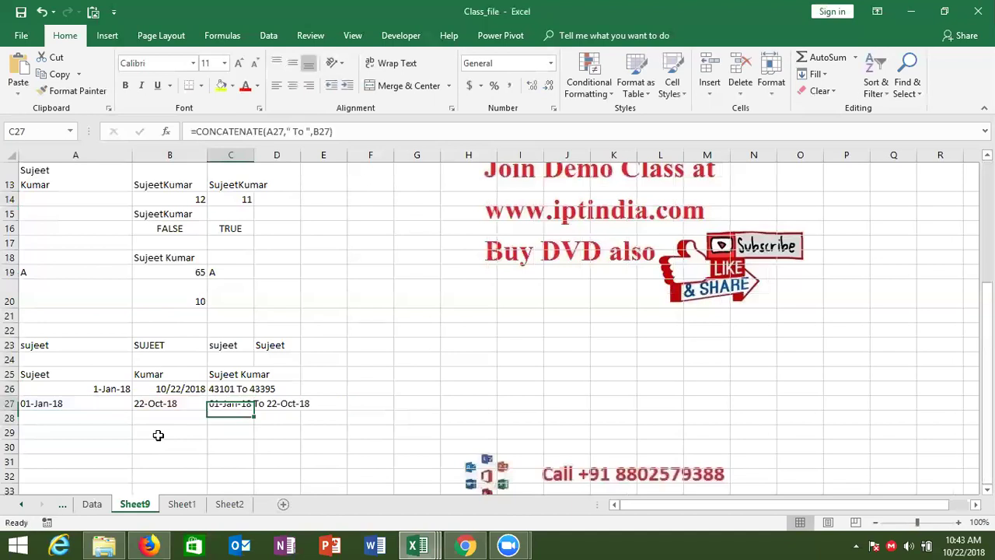
key("Up")
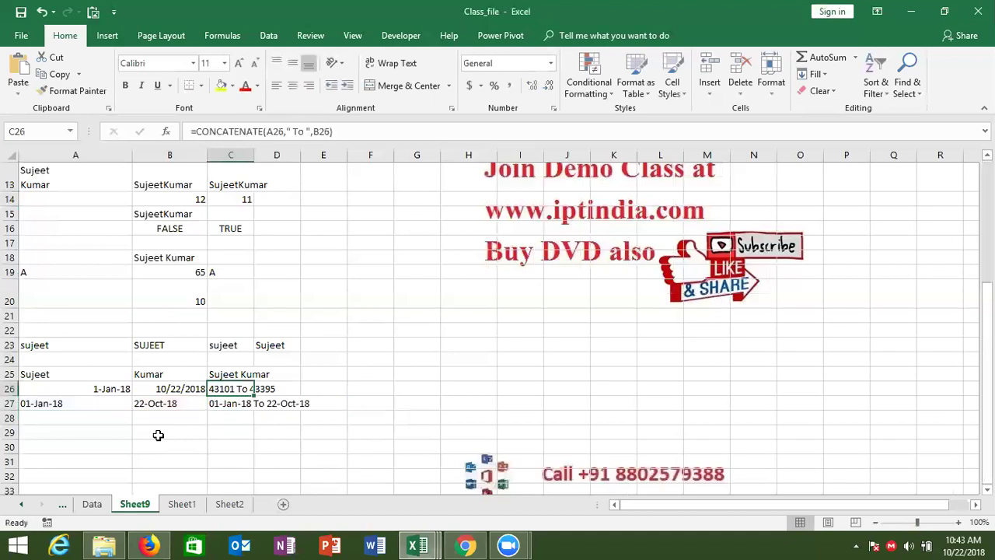
double_click(225, 389)
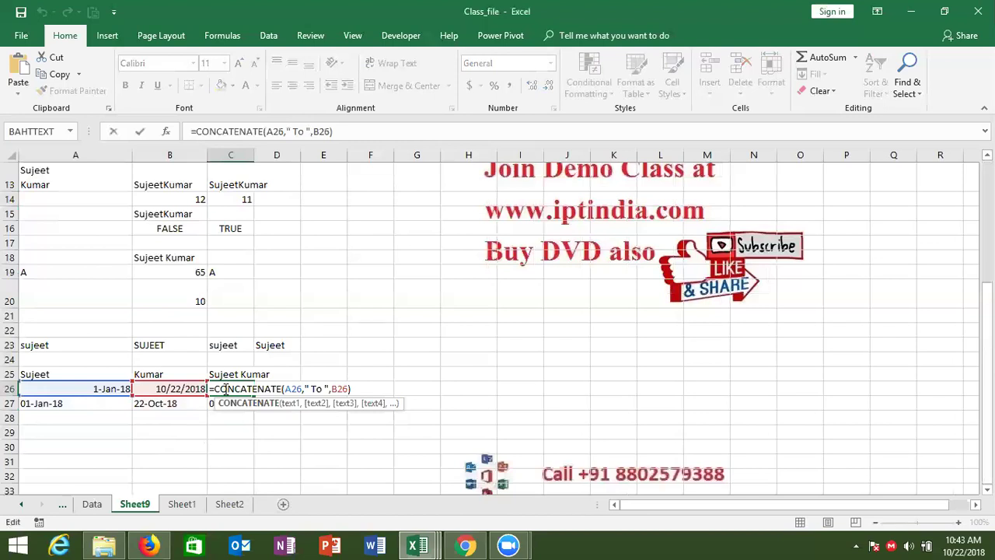
key("Escape")
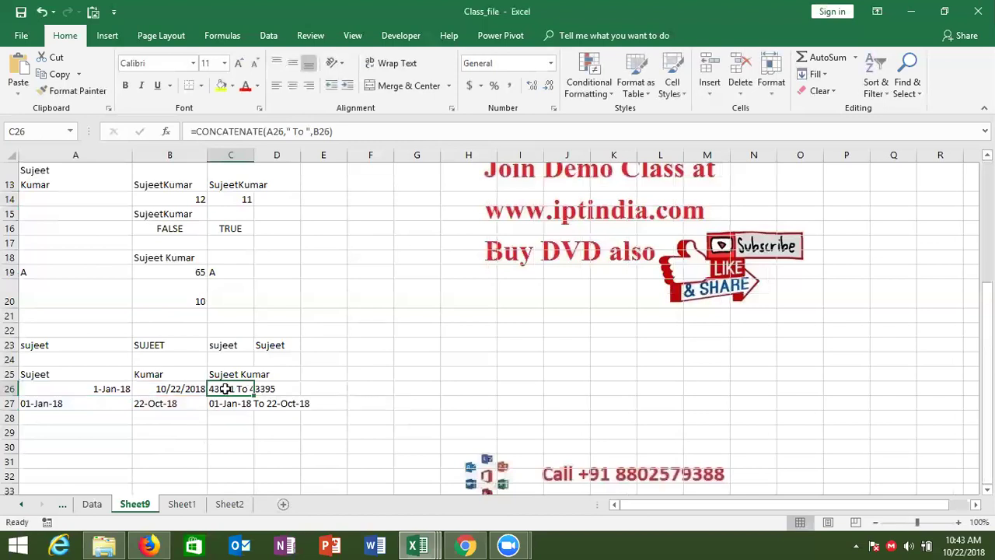
left_click(232, 403)
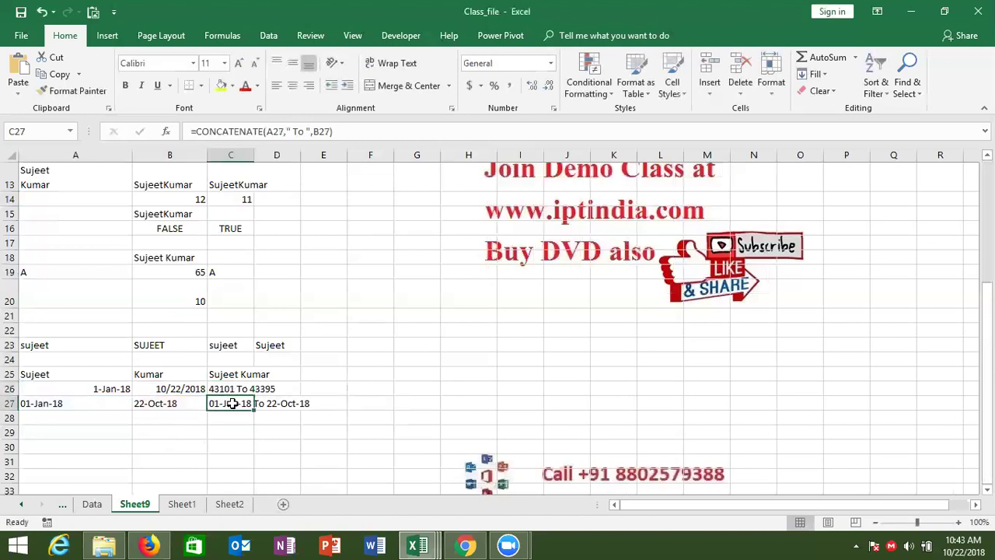
left_click(255, 153)
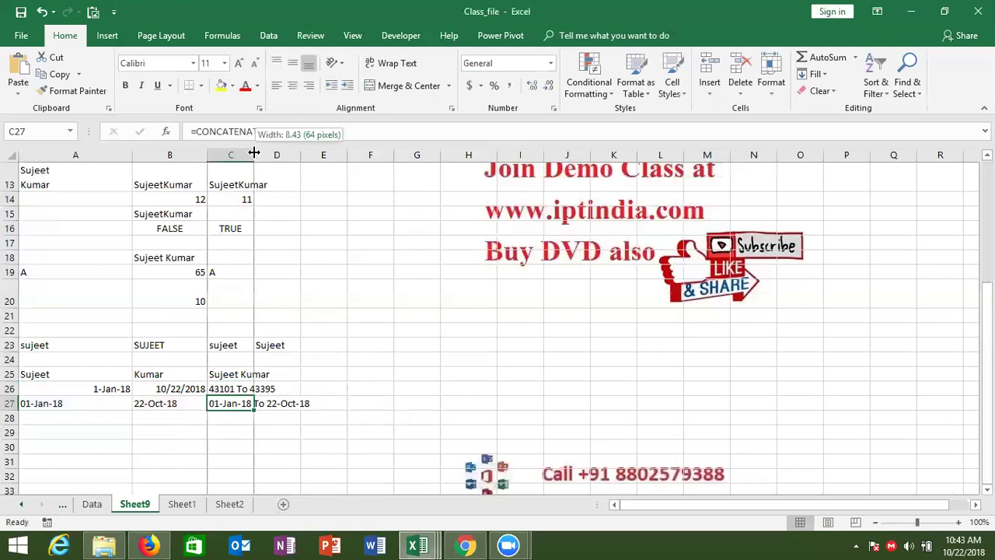
Enter =A25&" "&B25 in E25 to join first name and surname.
left_click(312, 374)
type("=")
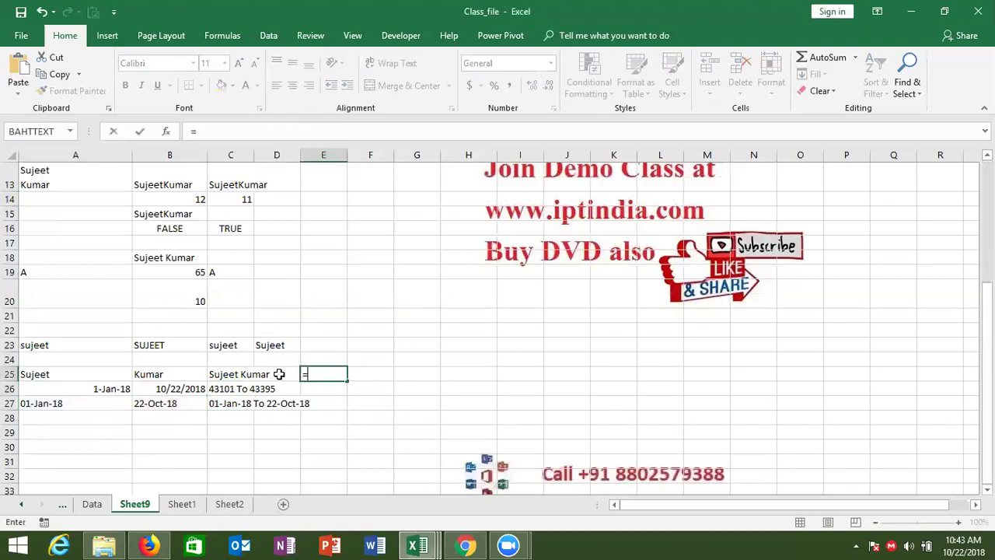
left_click(105, 376)
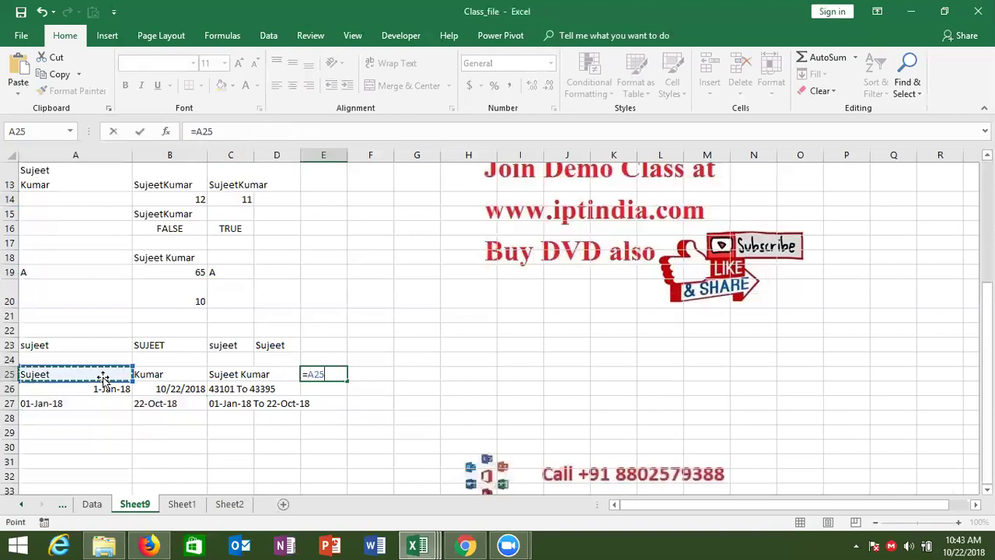
type("&\" \"")
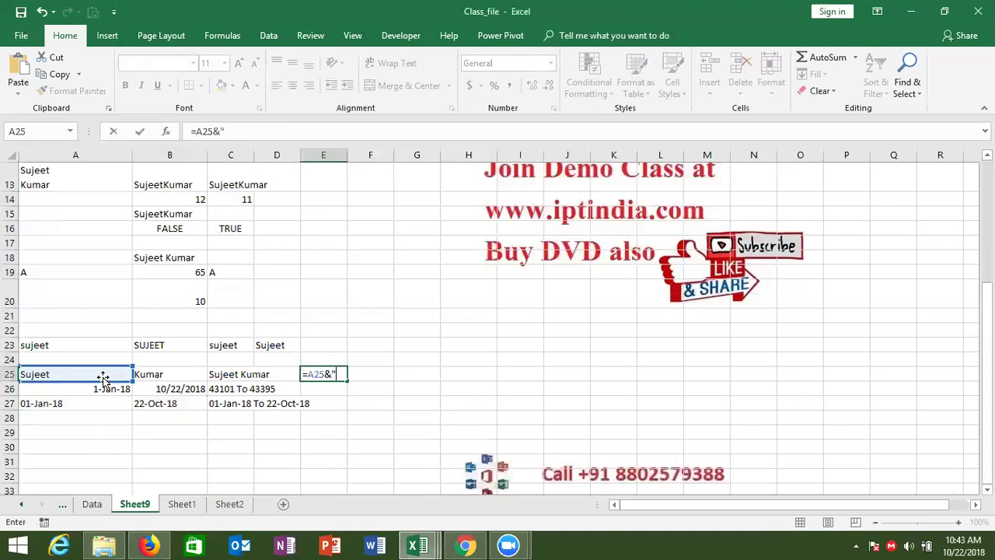
type("&")
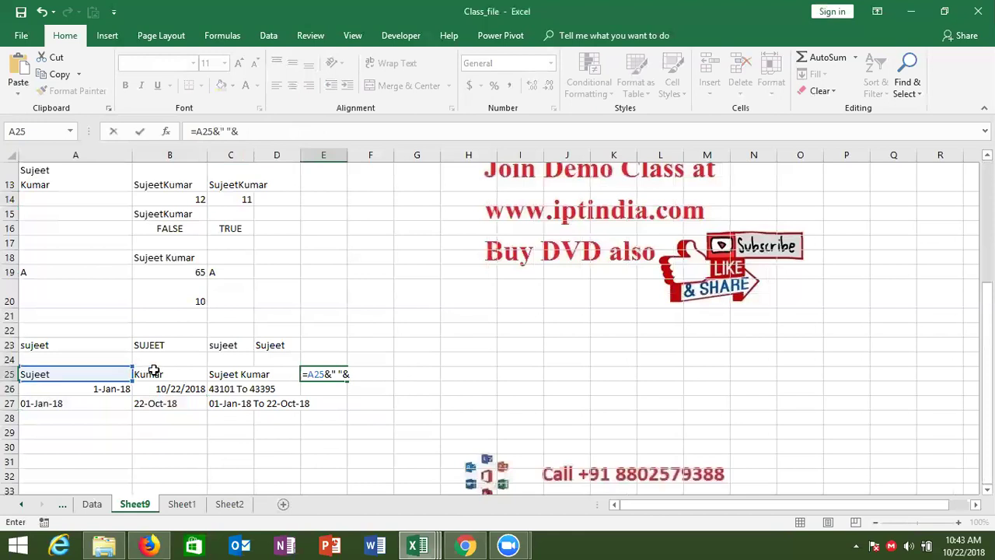
left_click(154, 373)
key("Return")
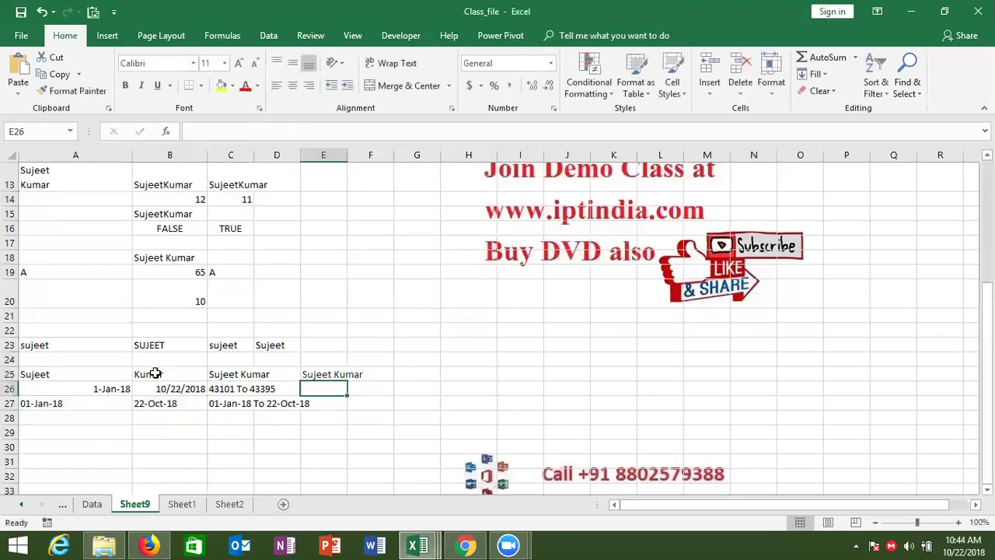
key("Up")
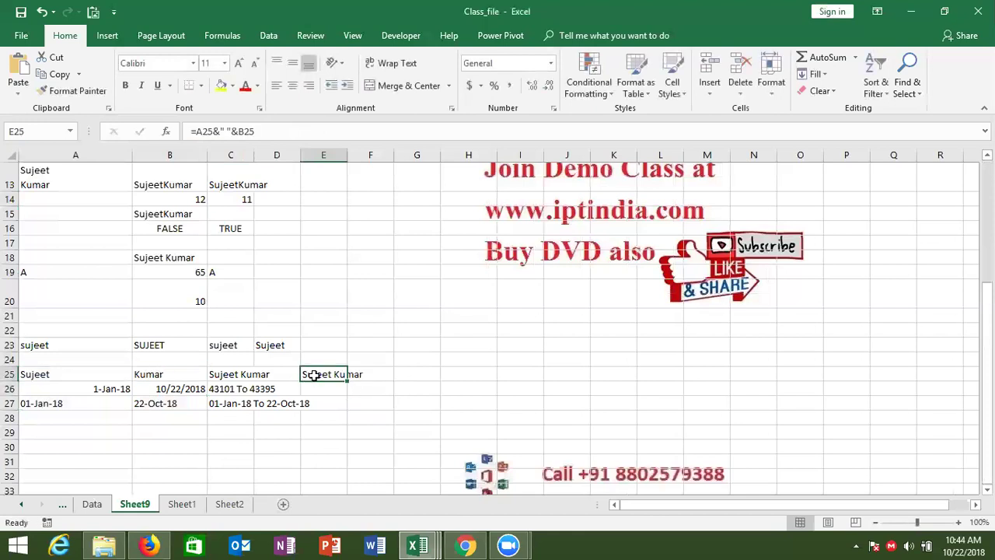
Compare E25's ampersand formula with C25's CONCATENATE formula.
double_click(316, 375)
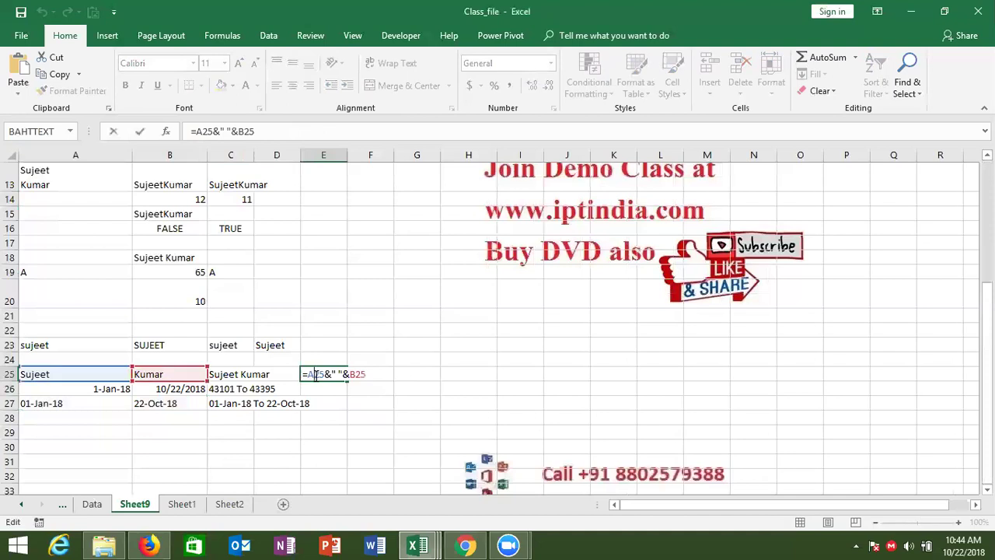
key("Escape")
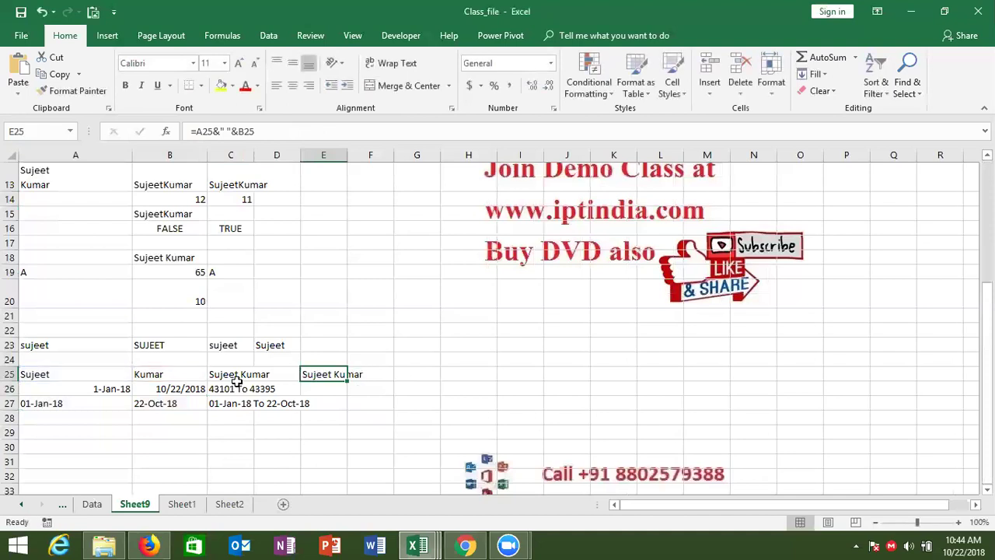
double_click(236, 375)
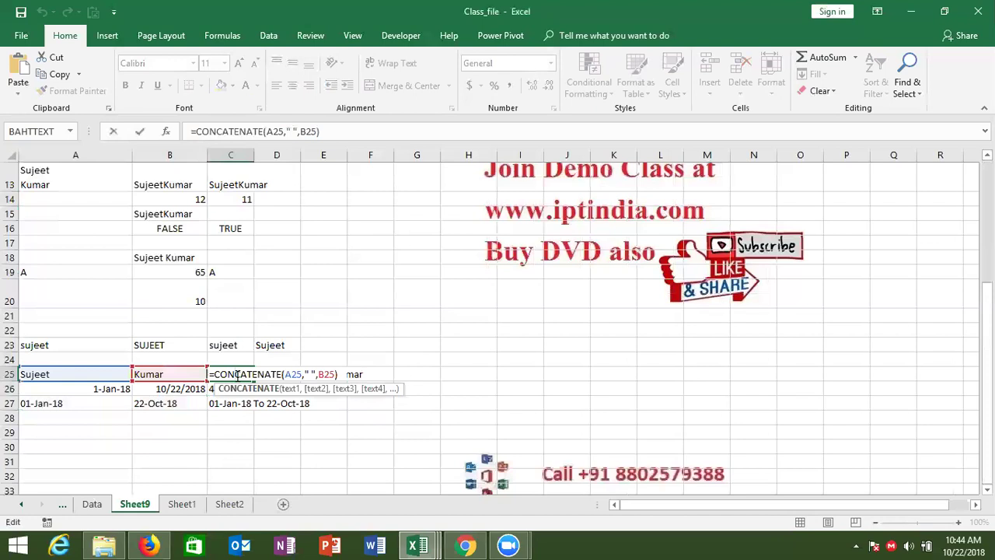
left_click_drag(237, 376, 257, 374)
key("ctrl+Return")
double_click(342, 370)
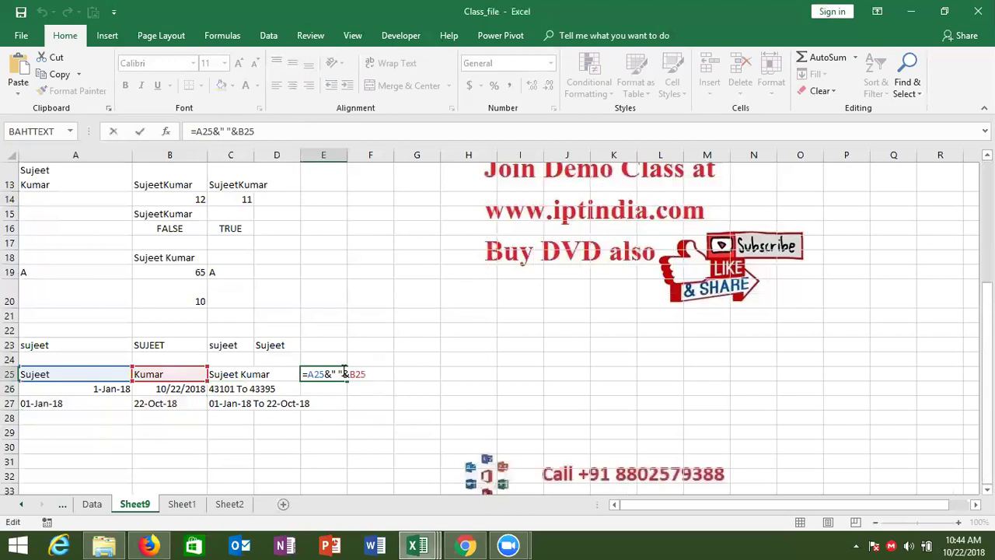
key("Return")
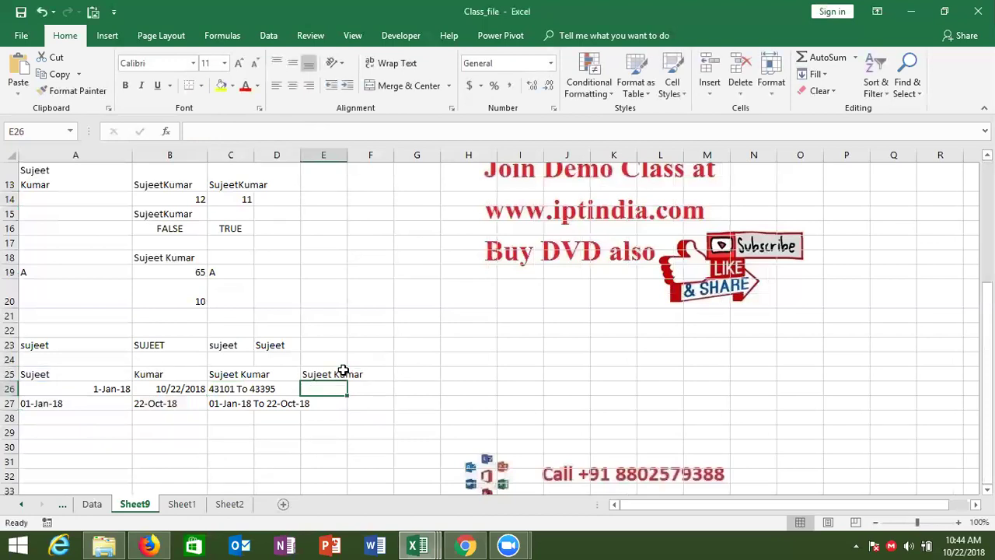
key("Down")
key("Down")
key("Down")
key("Down")
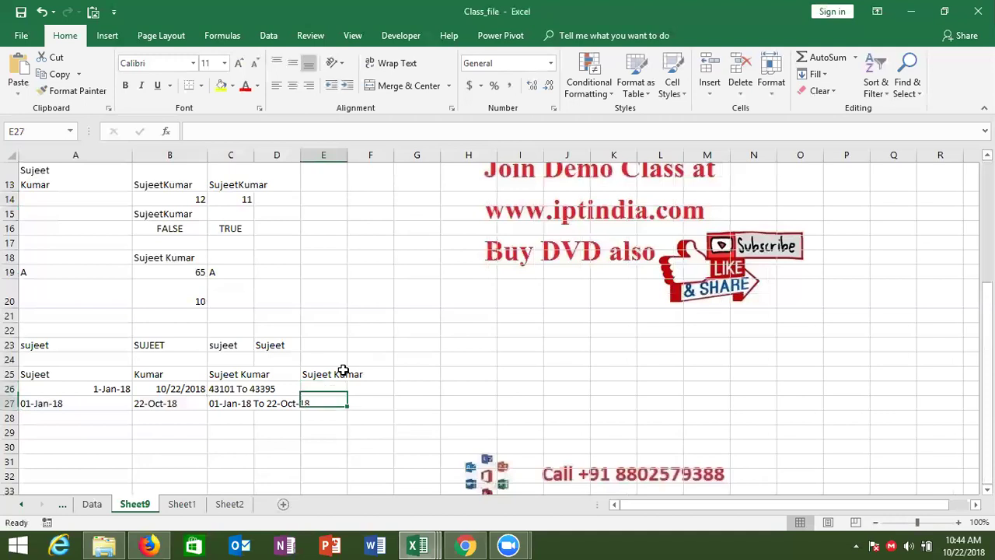
key("Left")
key("Left")
key("Left")
key("Left")
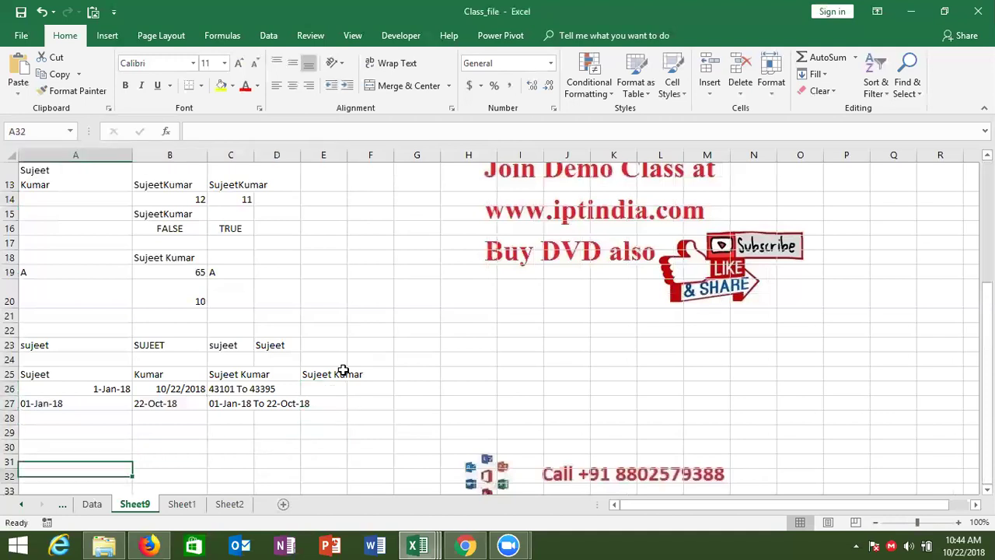
Type a sample e-mail address into A30.
scroll(343, 369, "down", 1)
key("Up")
key("Up")
key("Up")
key("Up")
key("Up")
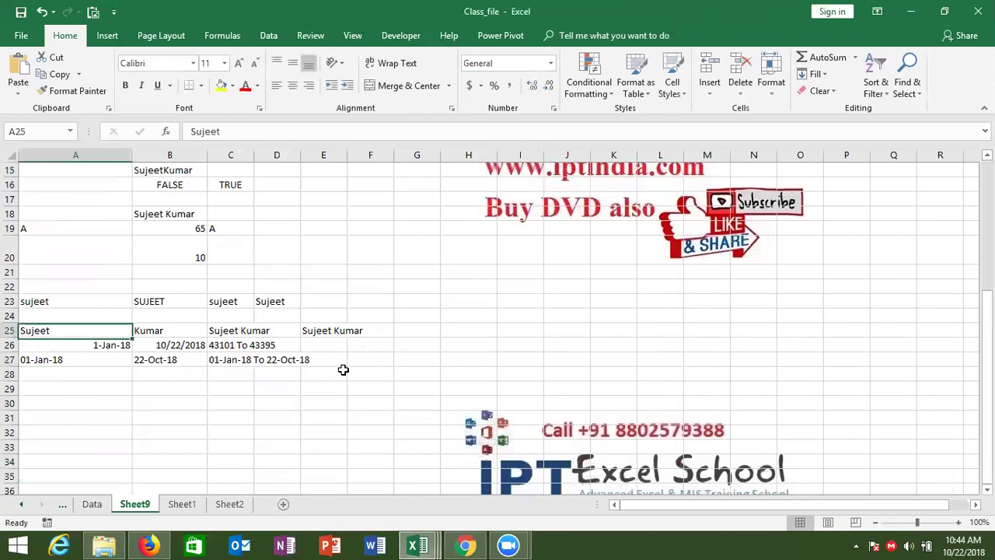
key("shift+Right")
key("shift+Right")
key("Down")
key("Down")
key("Down")
key("Down")
key("Down")
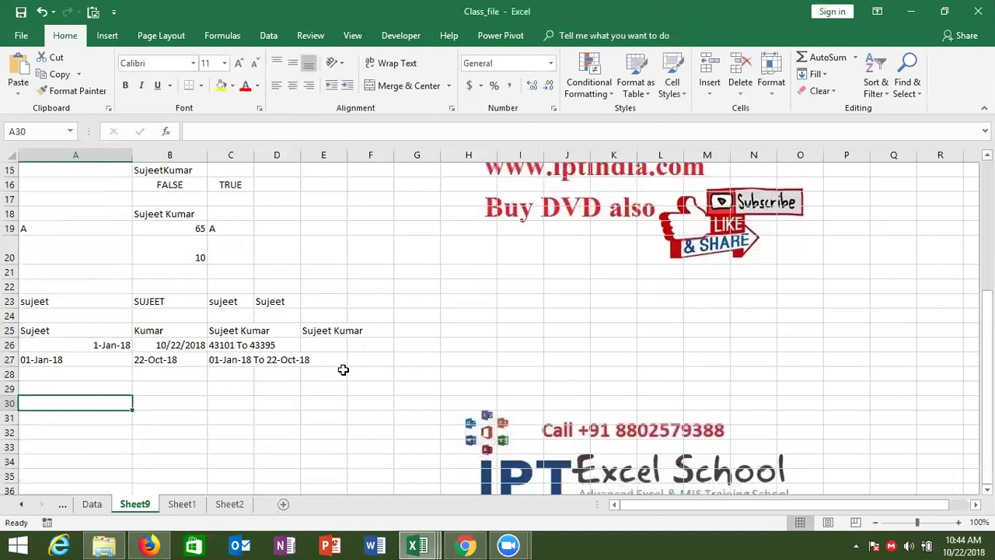
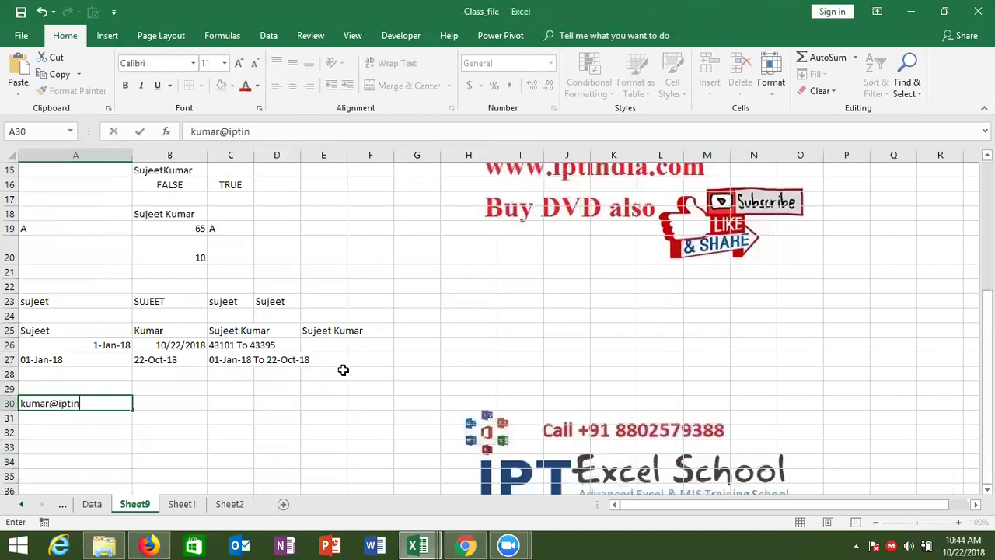
key("Tab")
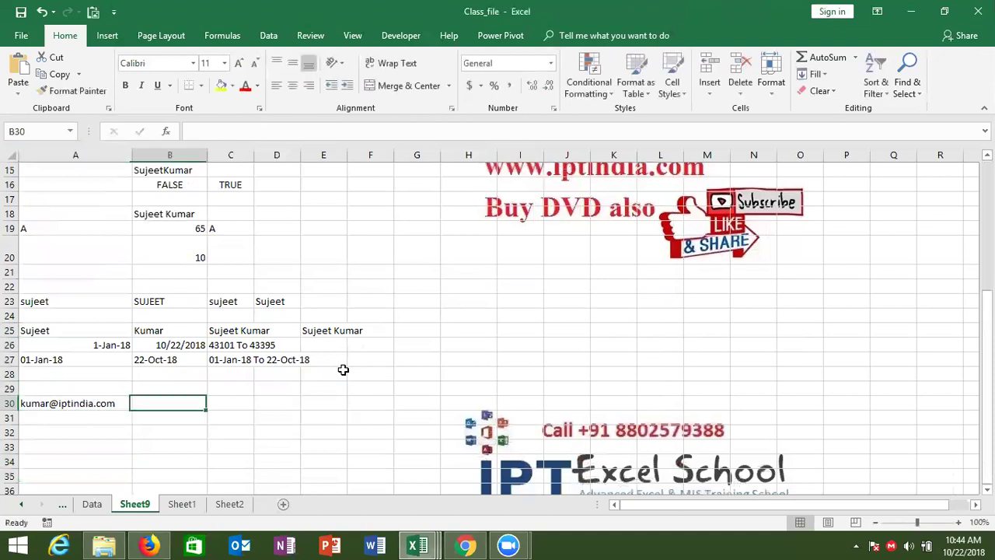
Add the headings 'id' in B29 and 'site' in C29.
key("Left")
key("Up")
key("Right")
type("id")
key("Tab")
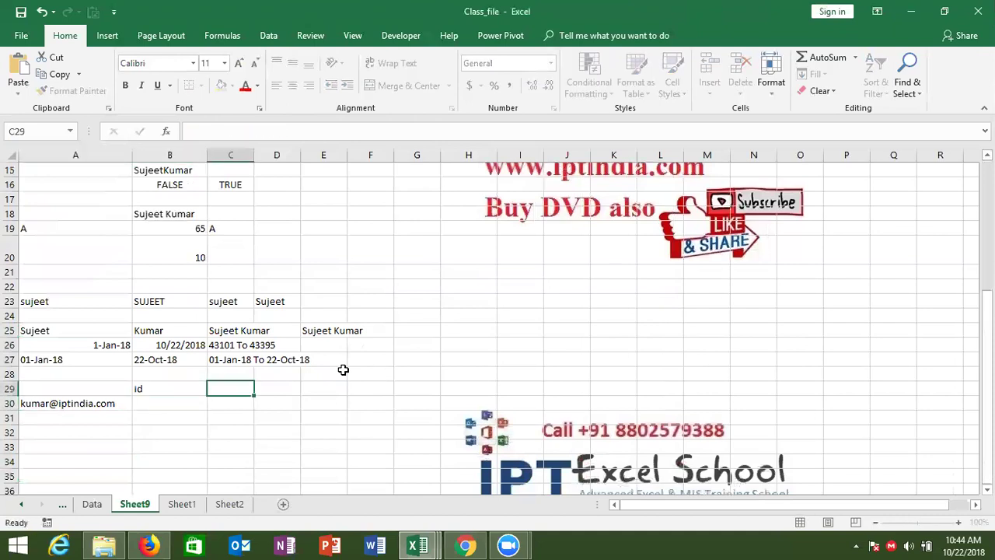
type("site")
key("Return")
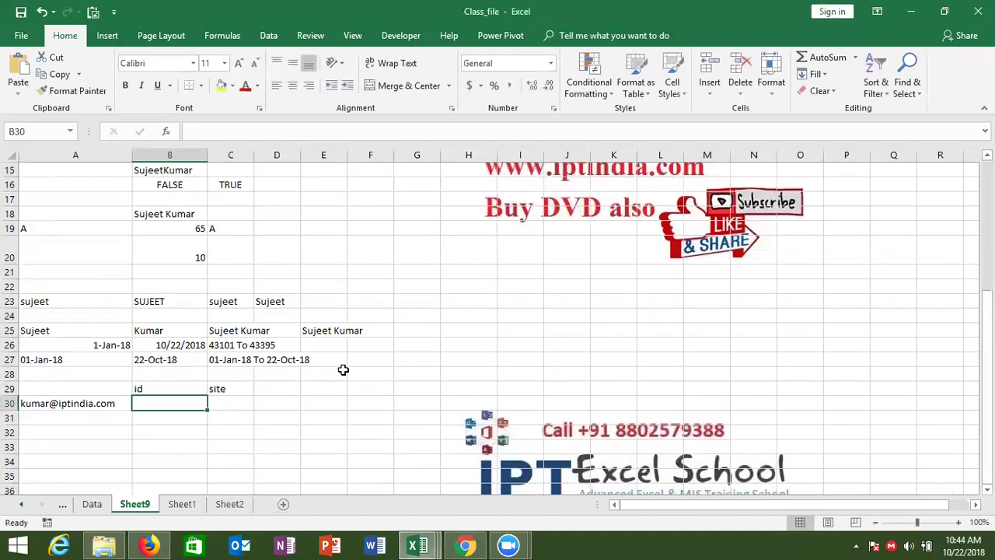
Enter the dotted number 123.369.8521 in A34.
key("Down")
key("Down")
key("Down")
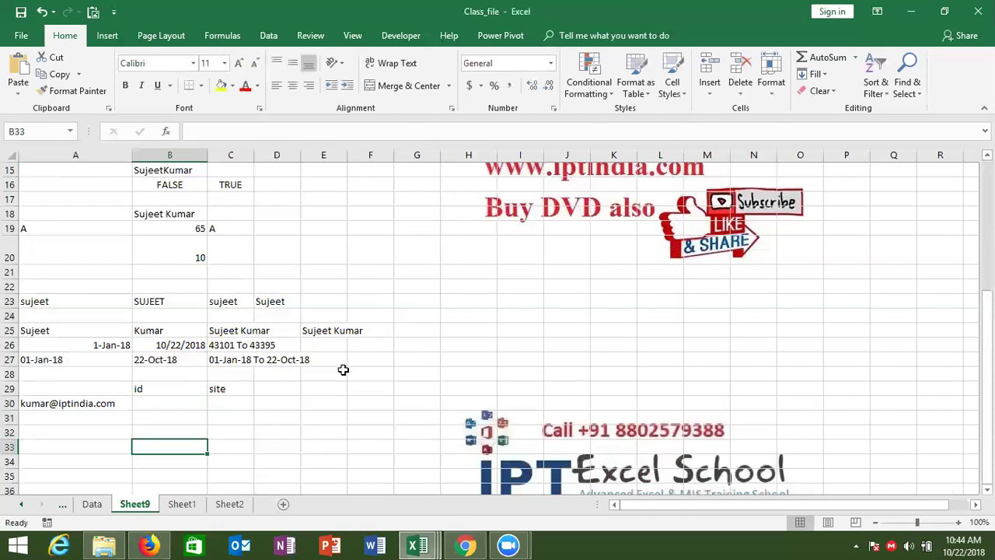
key("Down")
key("Left")
type("123")
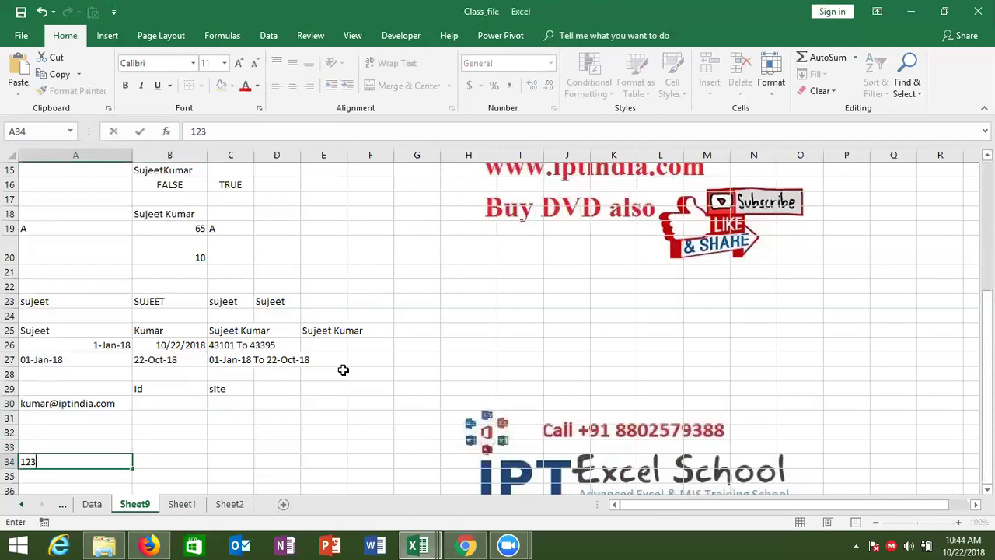
type(".369.8521")
key("Return")
key("Up")
key("Right")
Finish =LEFT(A34,3) in B34 so it returns 123.
type("=")
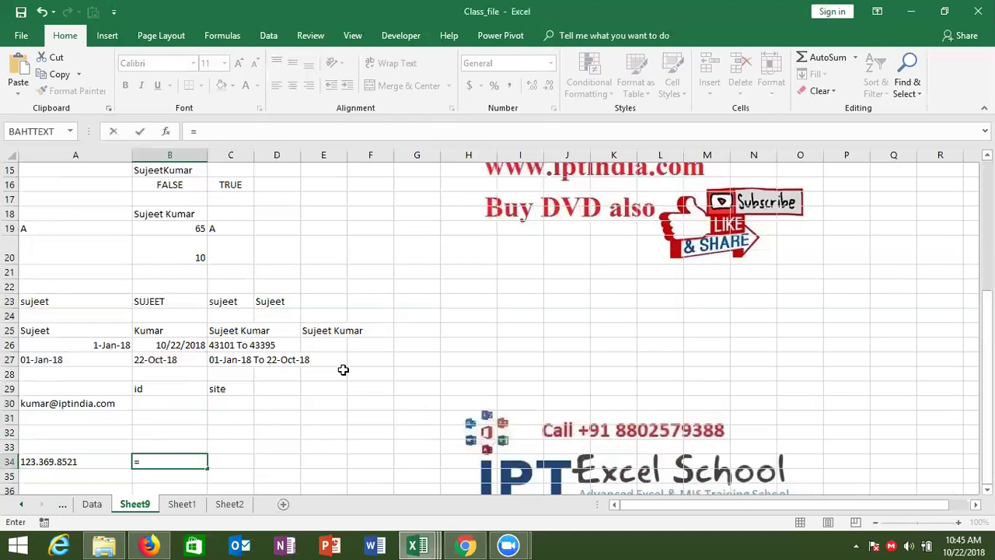
type("le")
key("Tab")
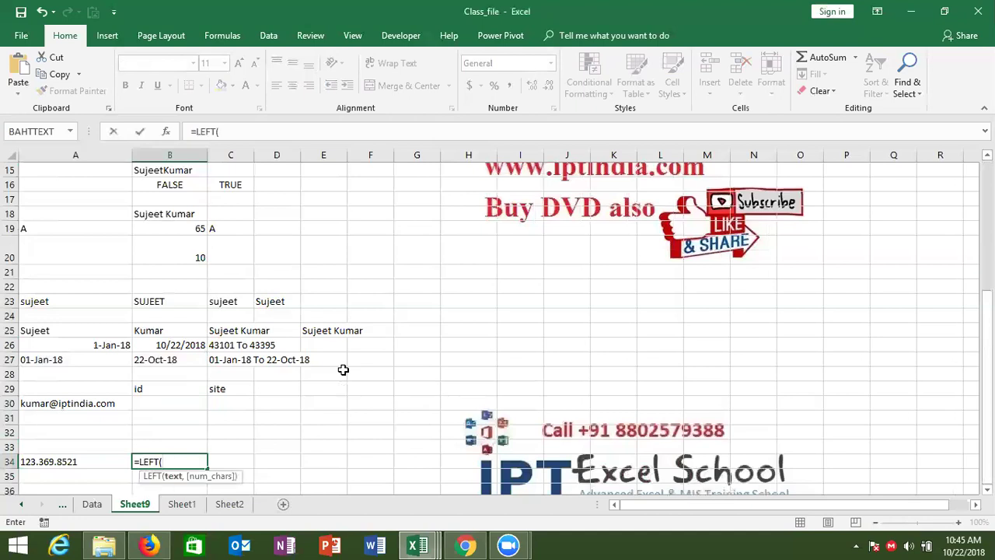
key("Left")
type(",")
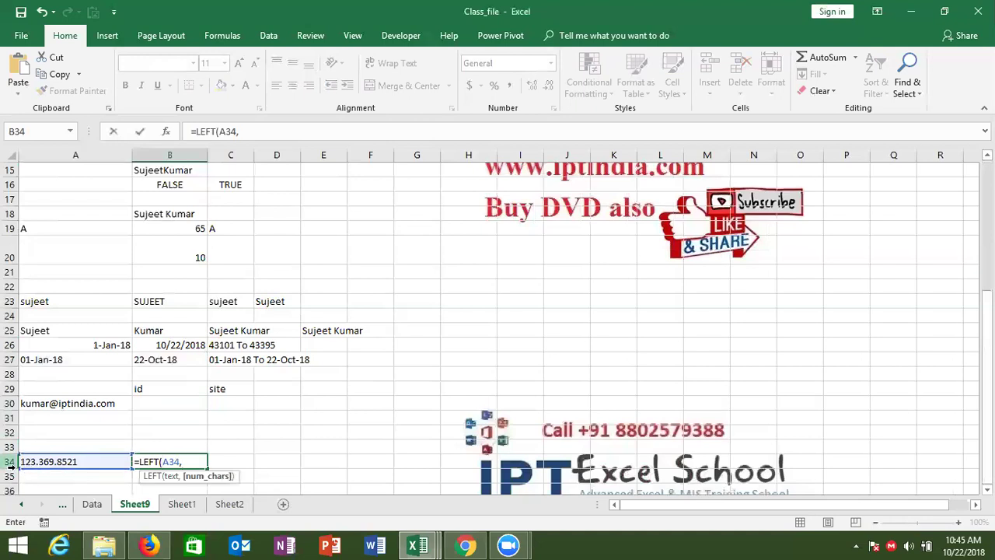
type("3")
key("Return")
key("Up")
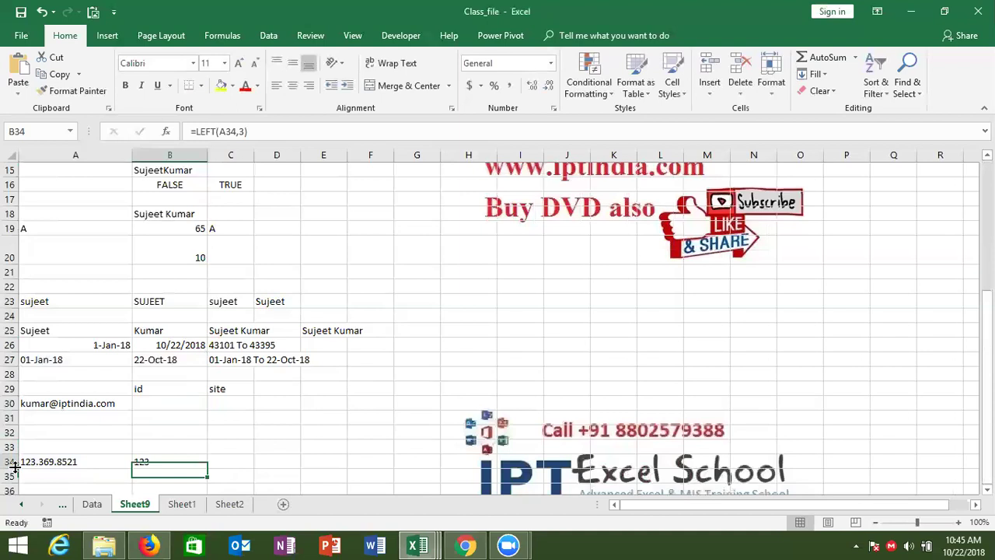
Enter =RIGHT(A34,4) in D34 to return the last four digits, 8521.
key("Right")
key("Right")
type("=")
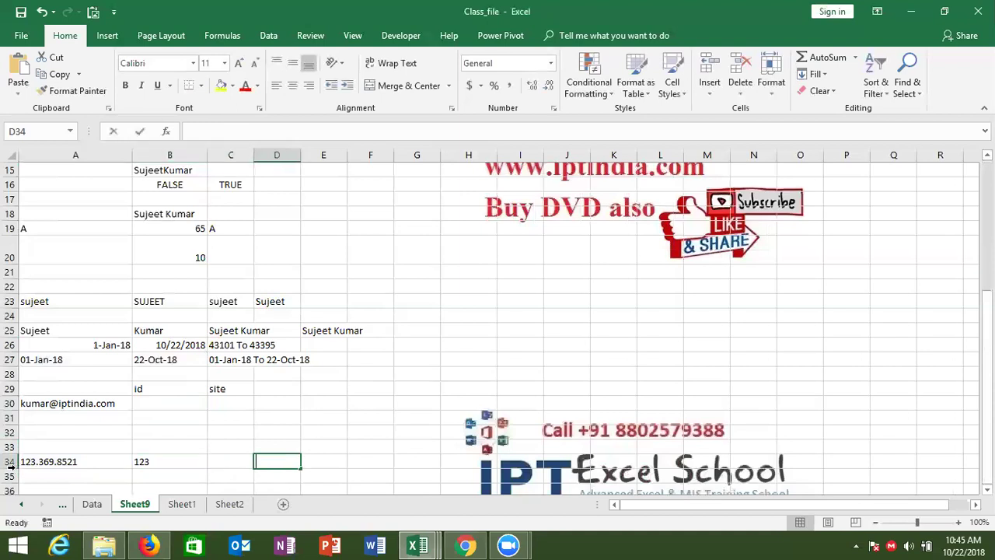
type("ri")
key("Tab")
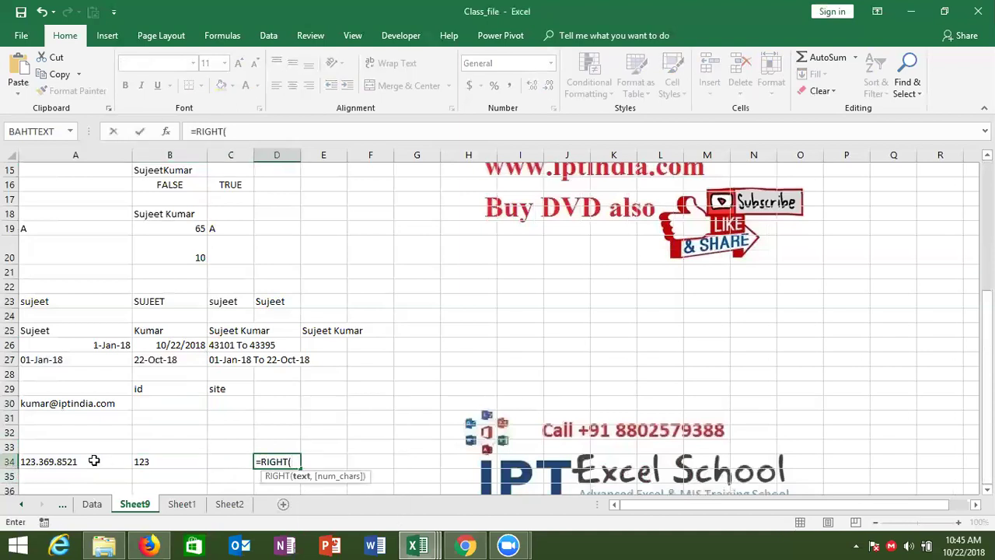
left_click(81, 461)
type(",")
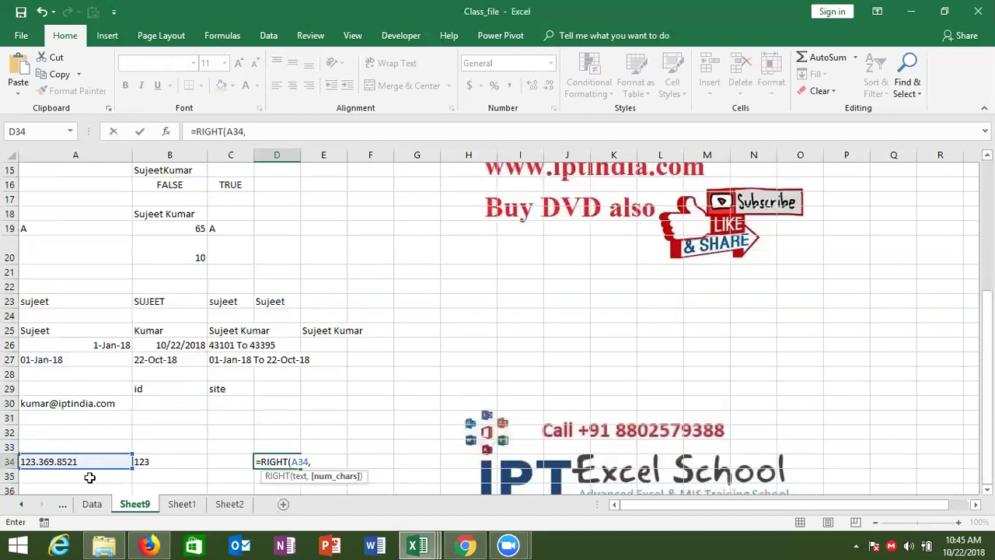
type("4)")
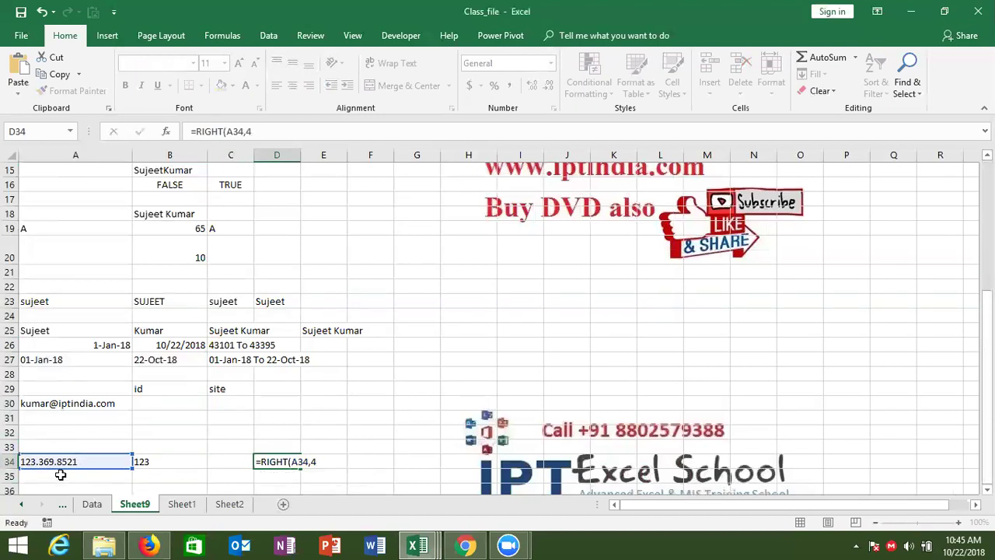
key("Return")
Enter =MID(A34,5,3) in C34 to extract the middle digits, 369.
key("Up")
key("Left")
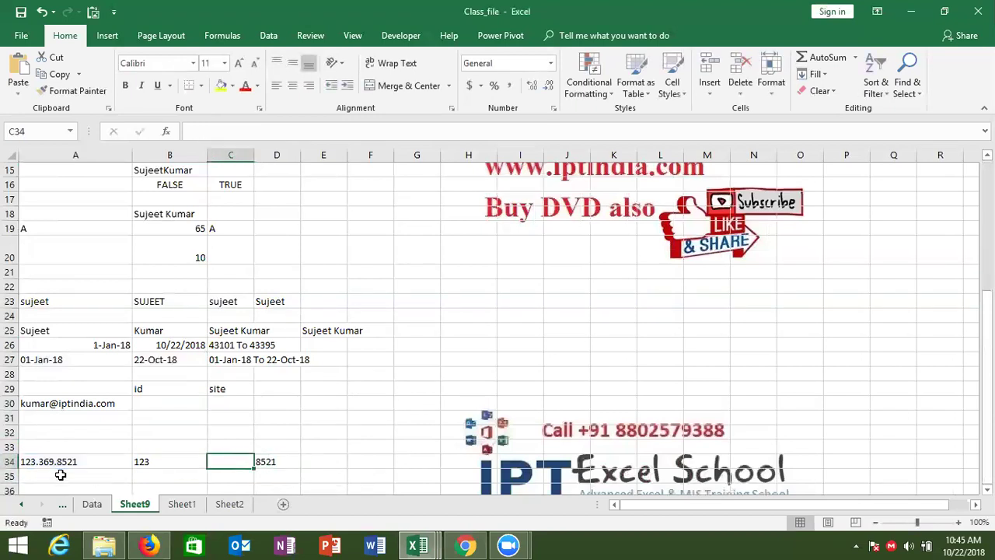
type("=mid")
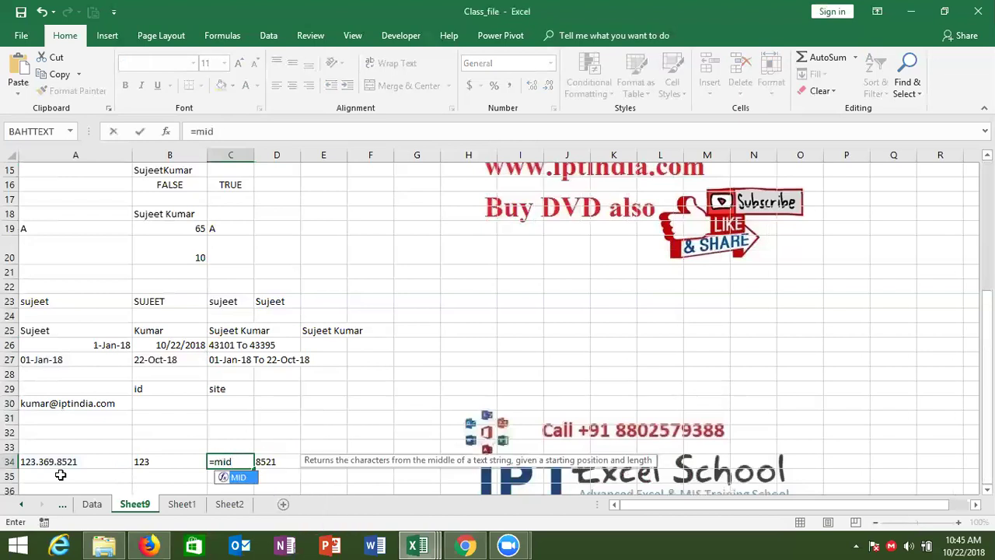
key("Tab")
left_click(34, 462)
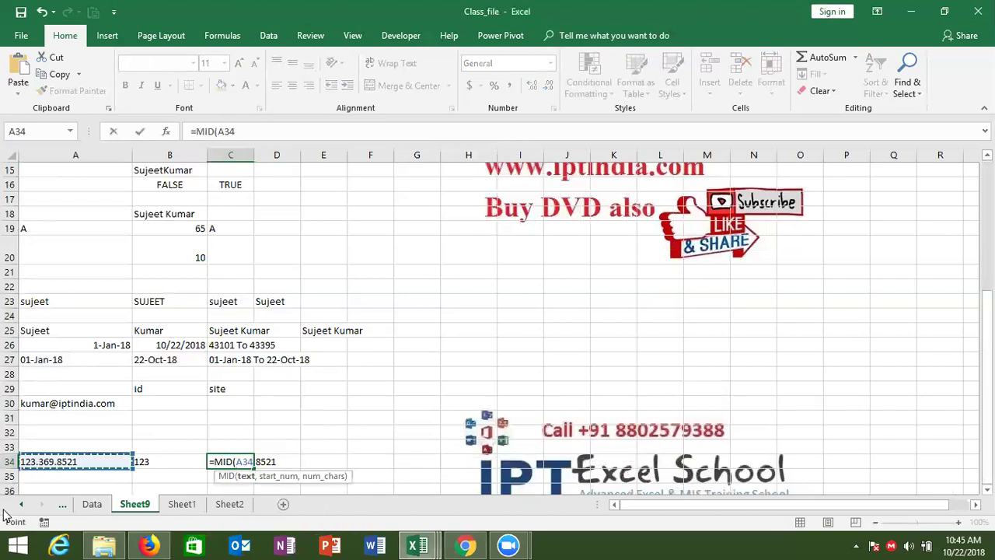
type(",")
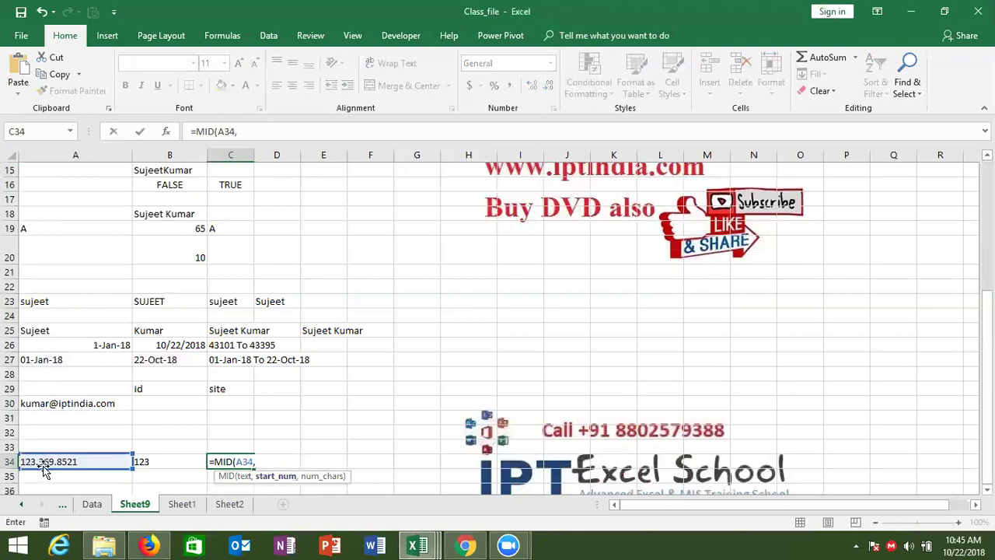
type("5")
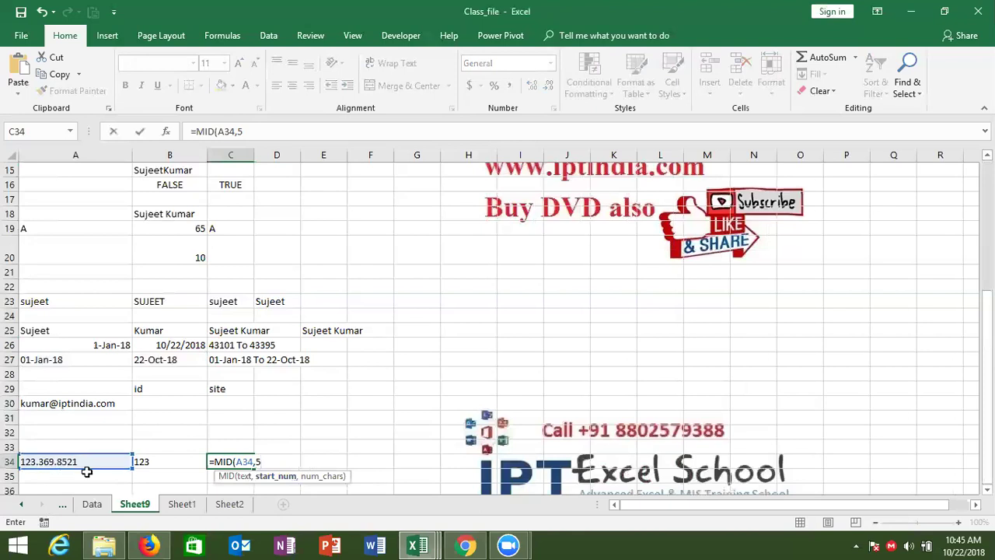
type(",3")
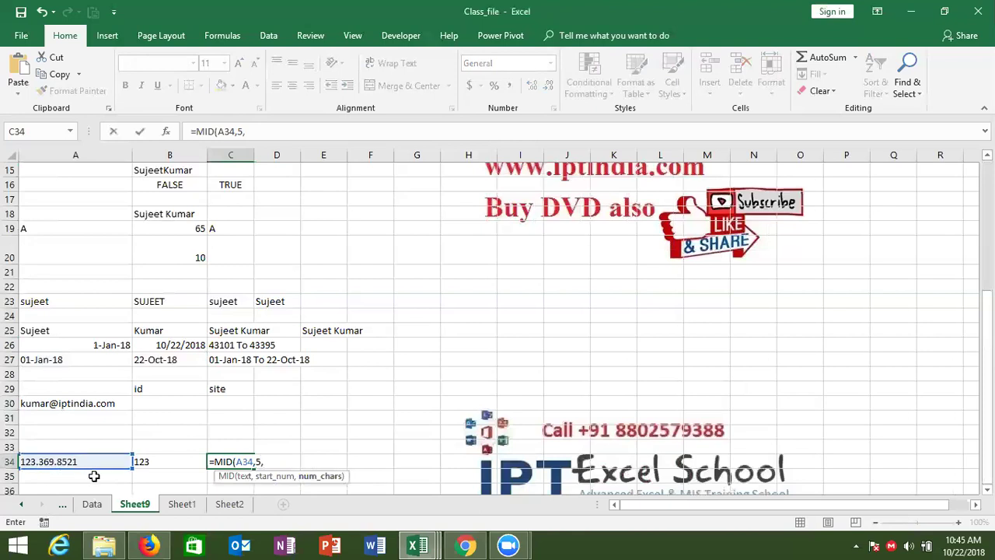
key("Return")
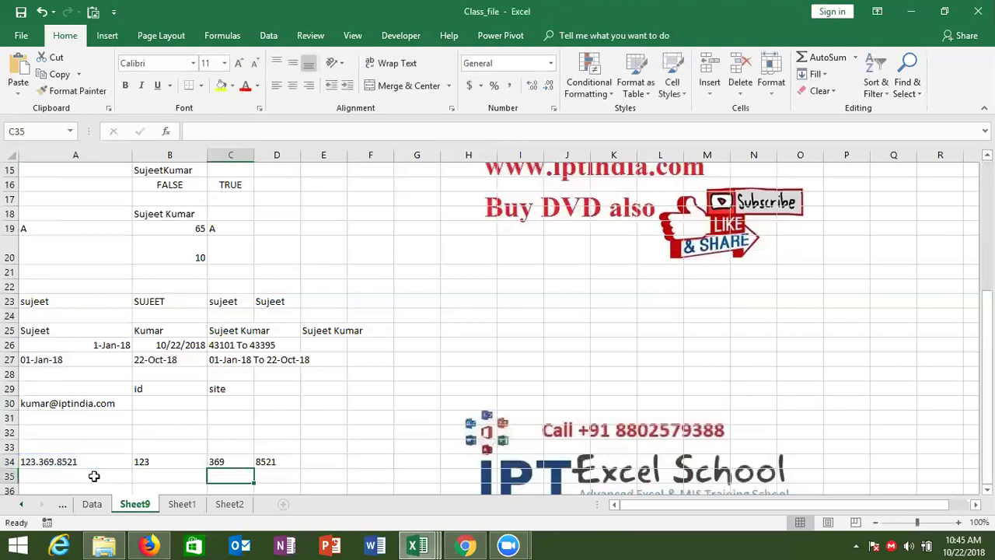
key("Up")
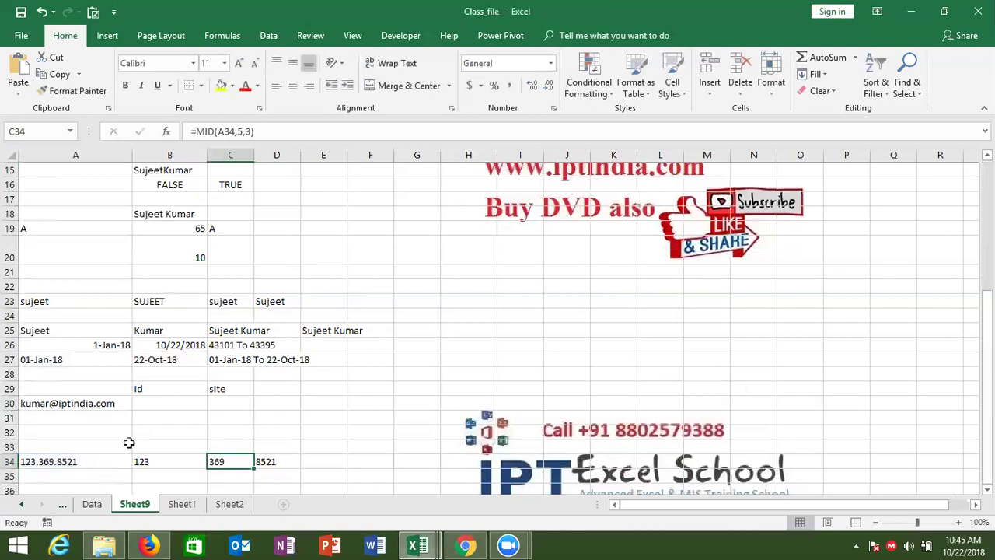
Enter =LEFT(A30,5) in B30 under the id heading.
left_click(146, 402)
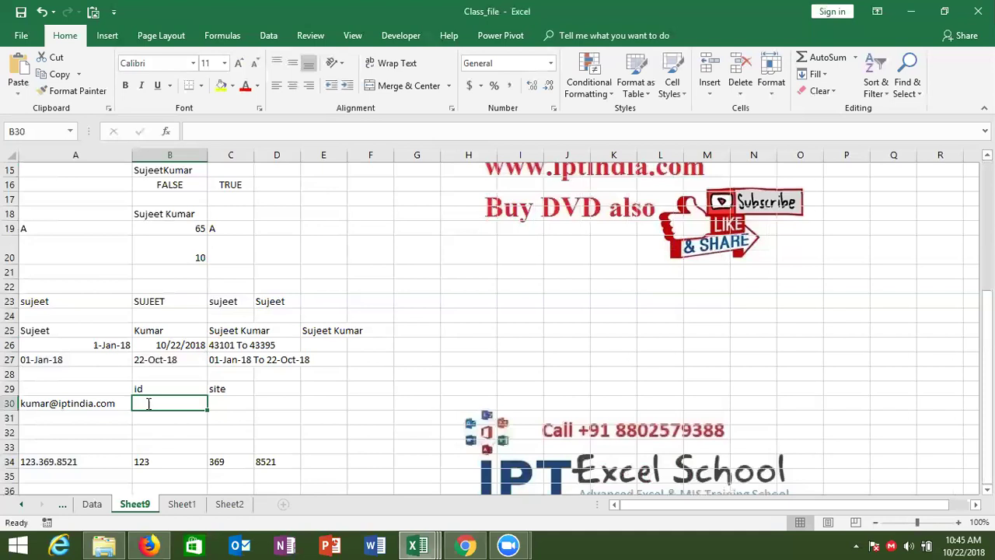
type("=le")
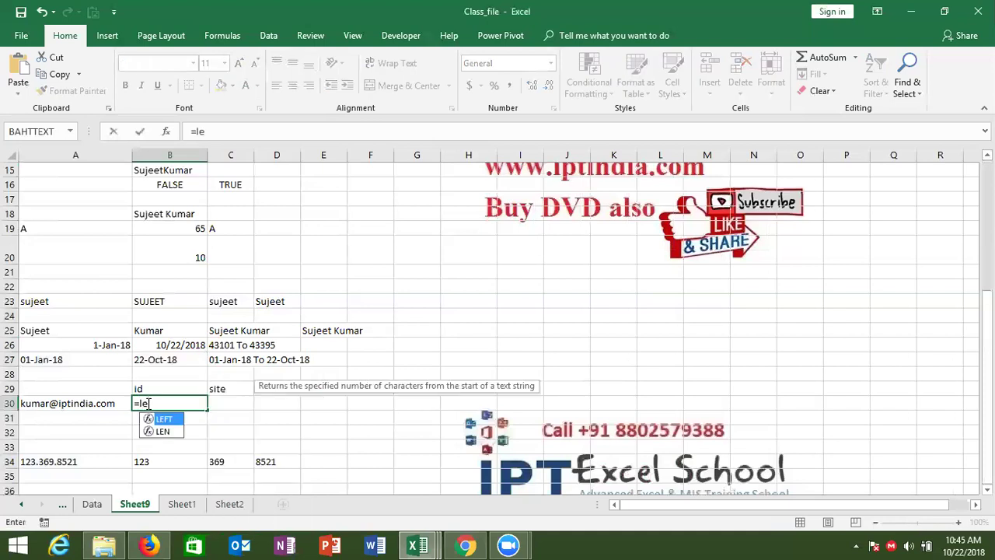
key("Tab")
key("Left")
type(",")
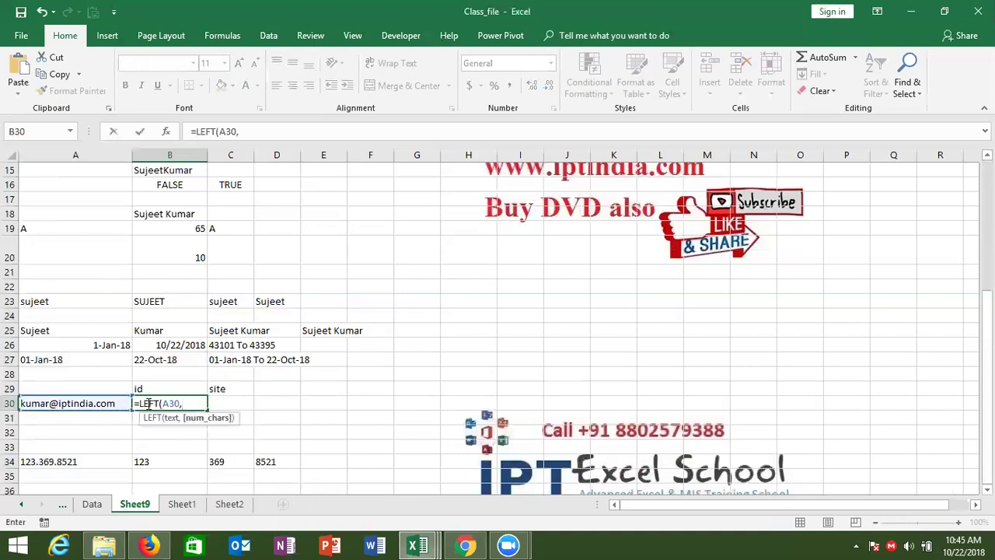
type("5)")
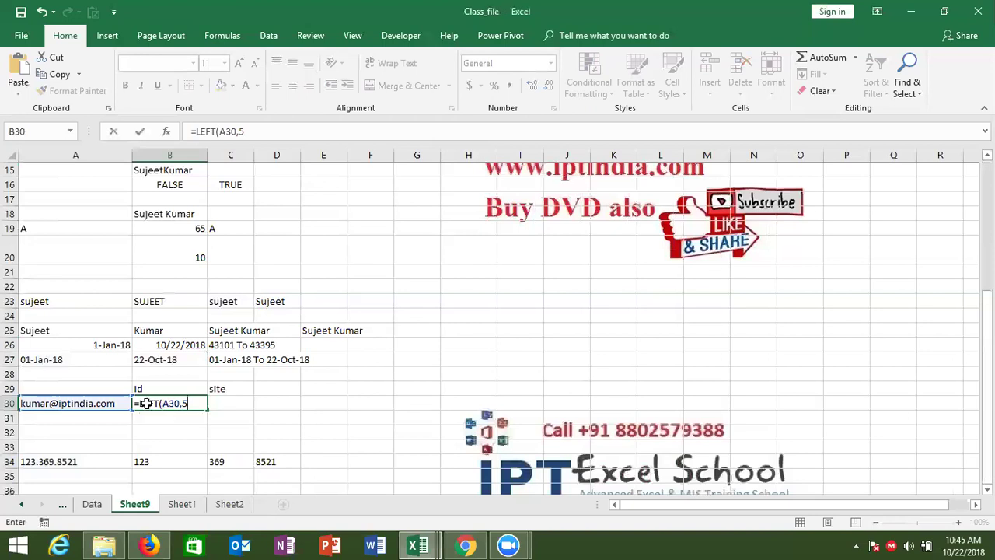
key("Return")
left_click(146, 402)
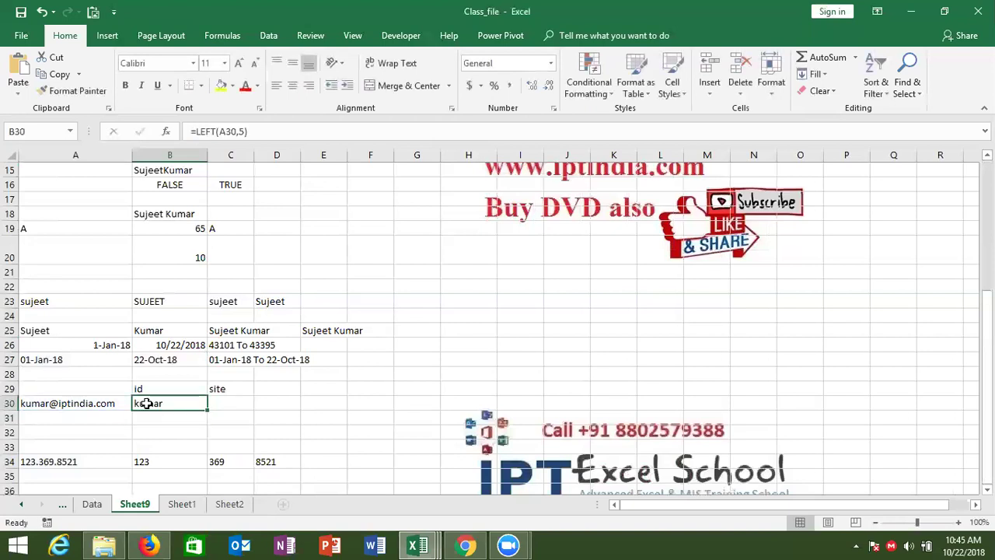
Test B30 by editing the e-mail username in A30, then undo the edit.
key("Left")
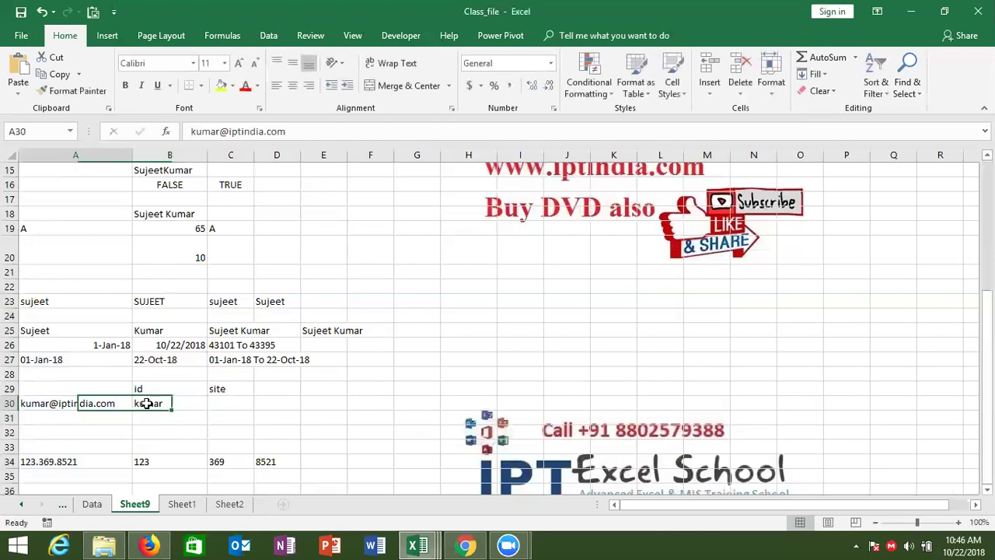
double_click(49, 403)
key("BackSpace")
key("BackSpace")
key("BackSpace")
key("BackSpace")
key("BackSpace")
type("infp")
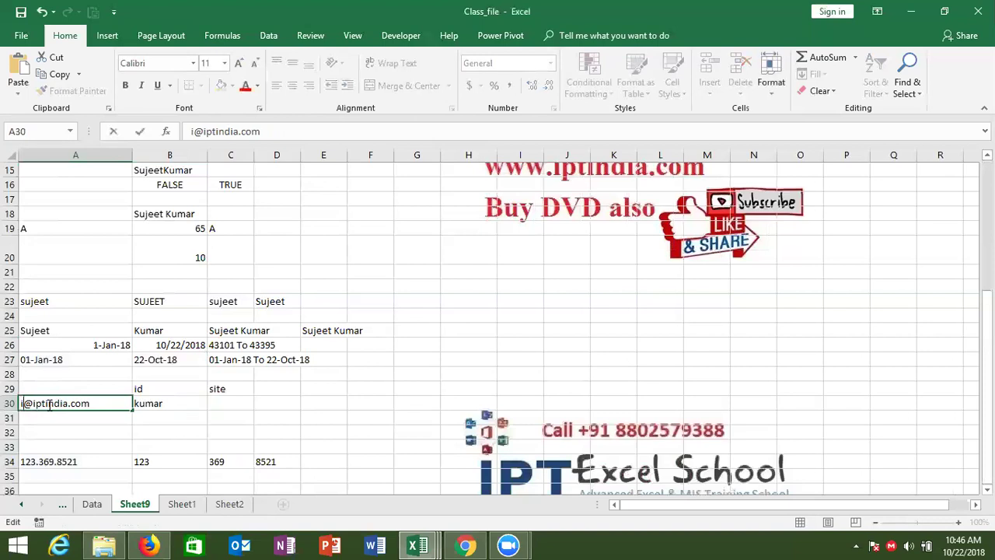
key("BackSpace")
type("o")
key("Return")
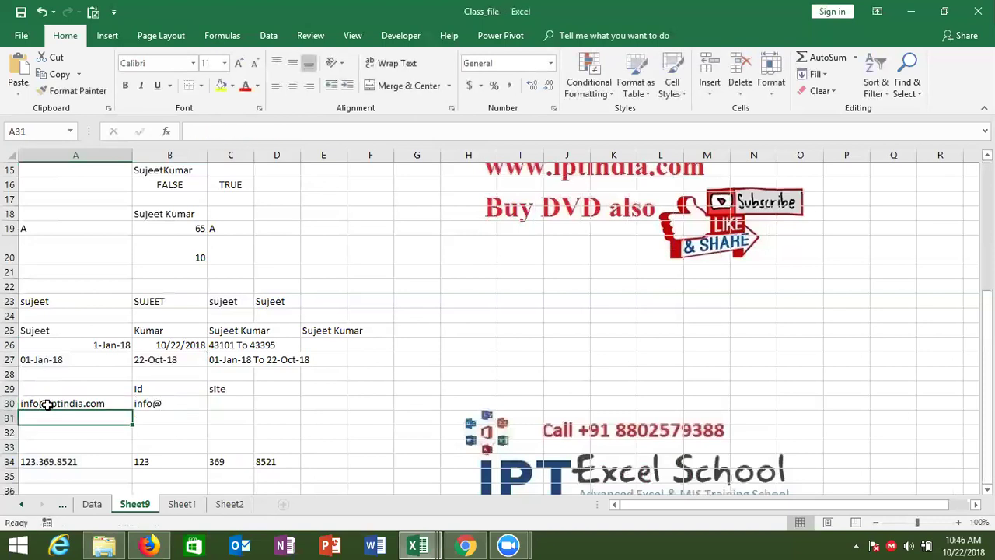
key("Up")
key("Right")
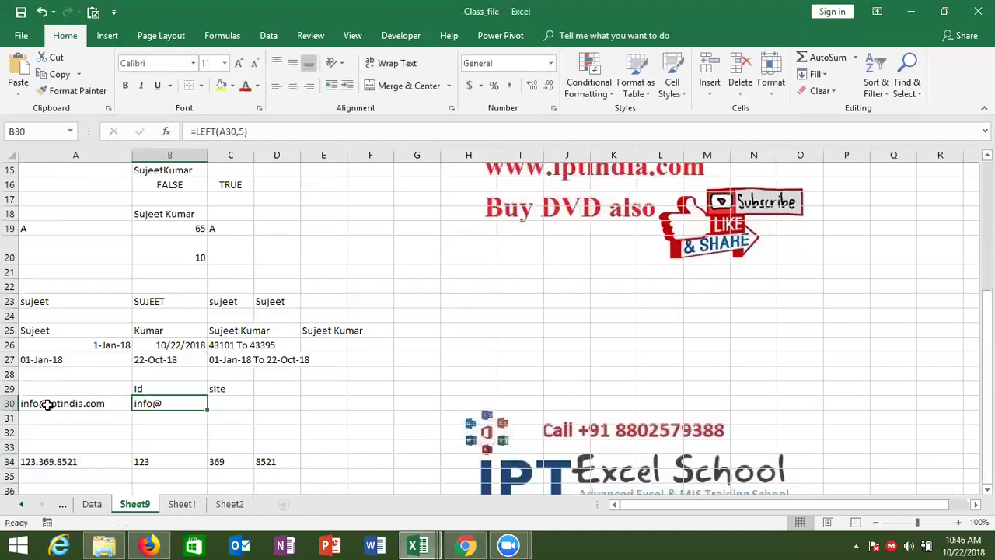
key("ctrl+z")
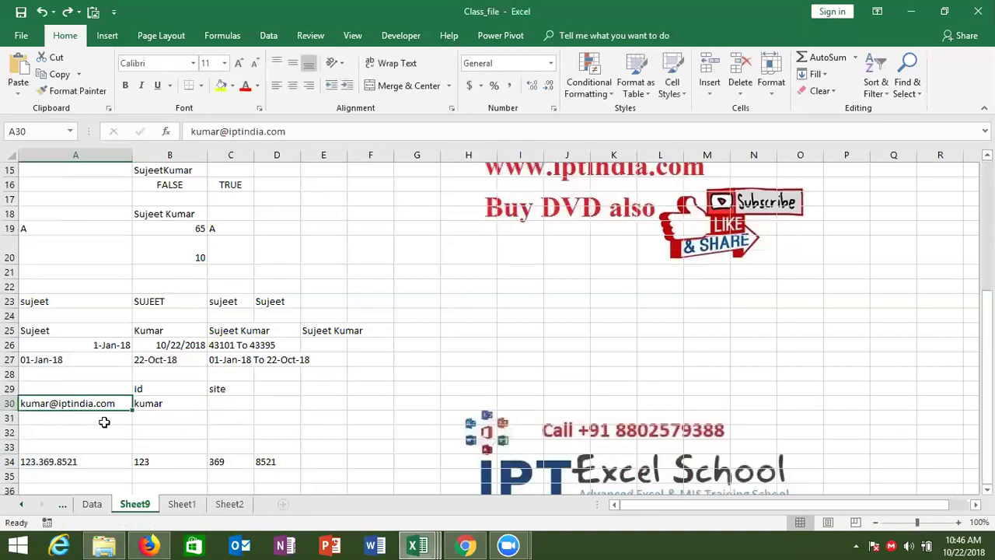
left_click(168, 405)
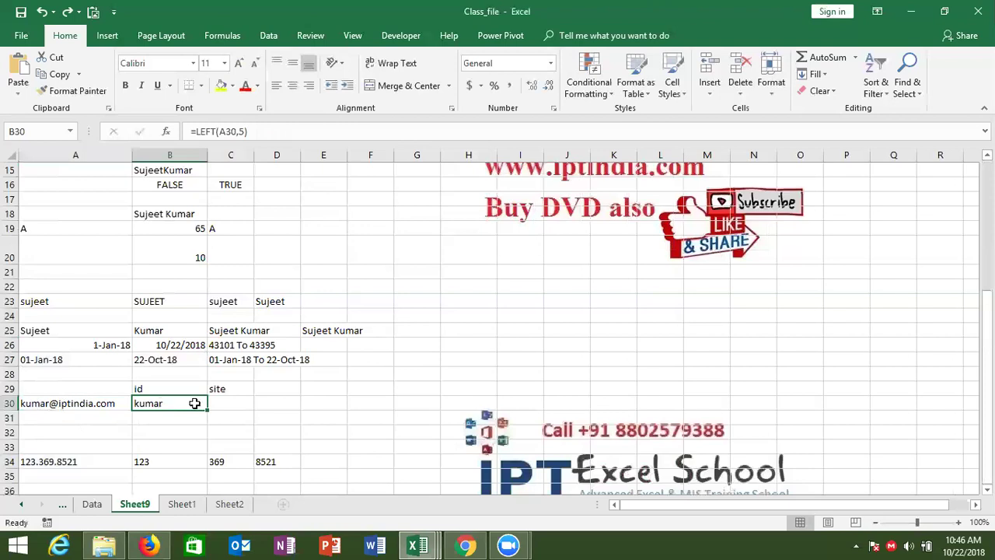
Enter =FIND("@",A30,1) in B31 to get the @ position, 6.
left_click(241, 397)
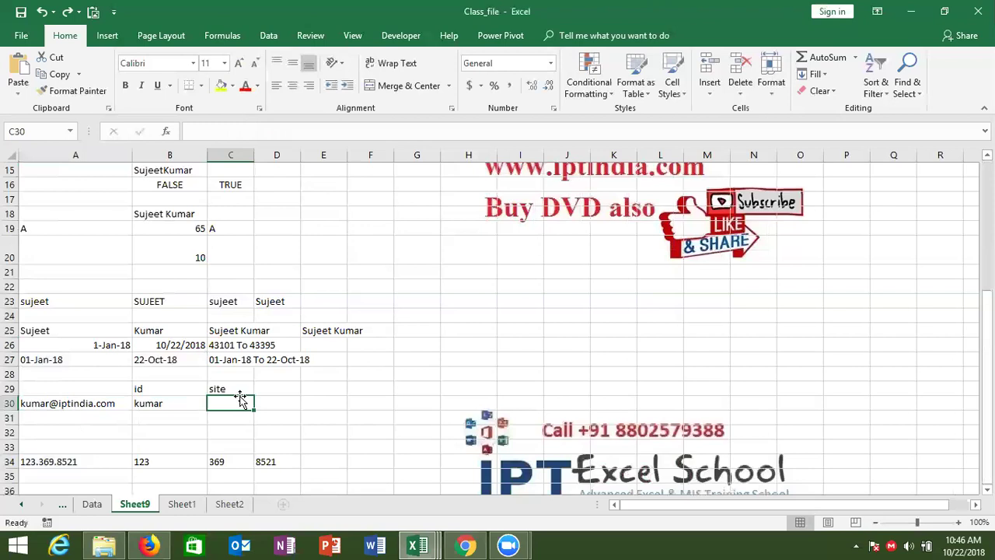
left_click(145, 417)
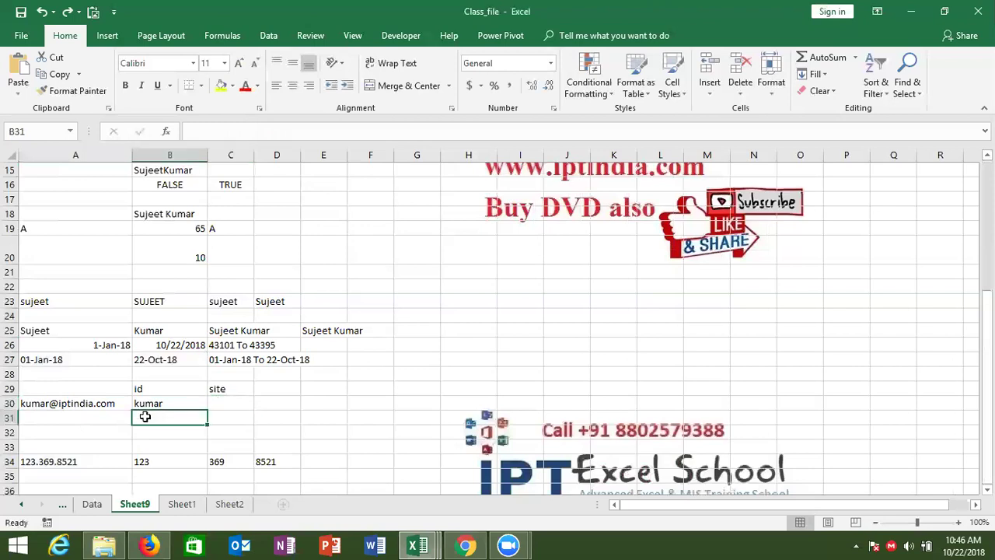
type("=find(")
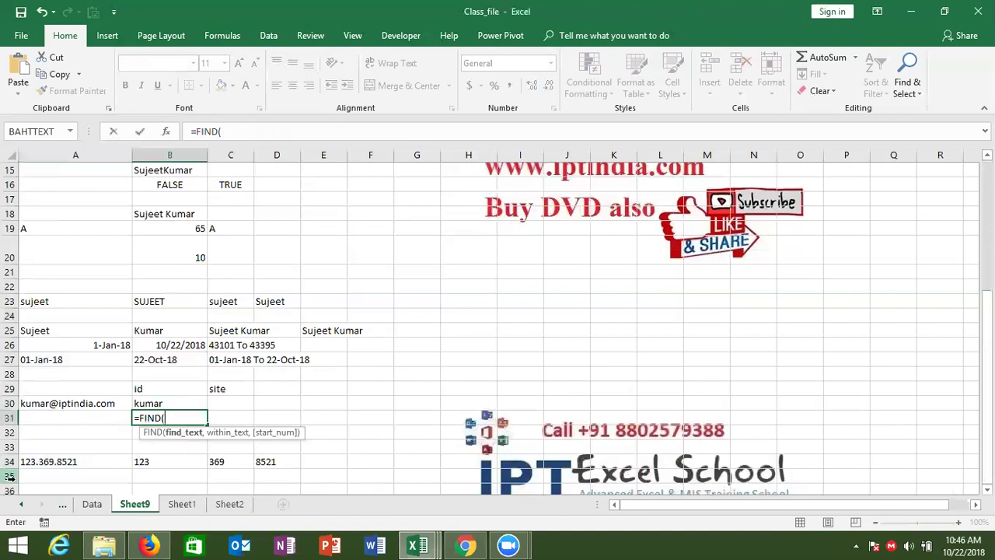
type("\"@\",")
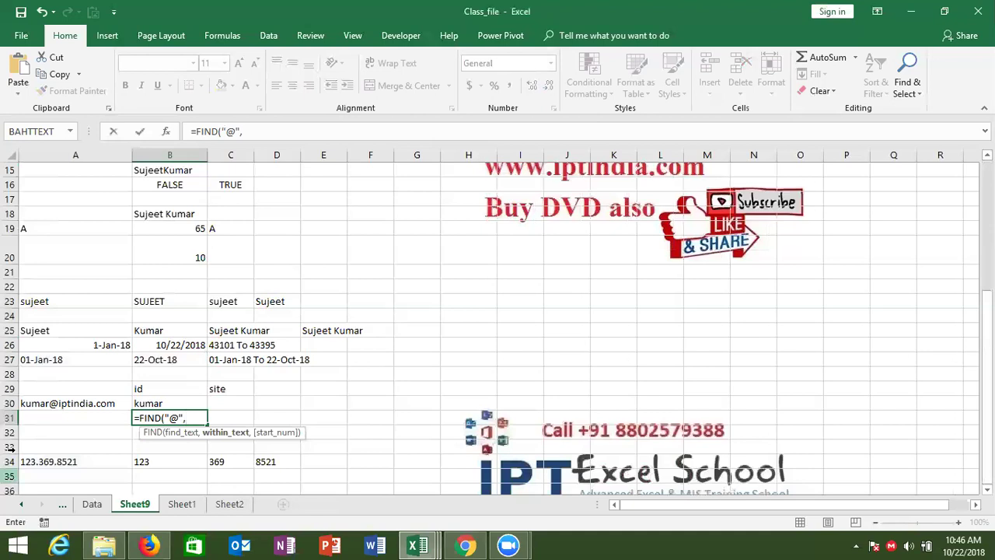
left_click(48, 404)
type(",1")
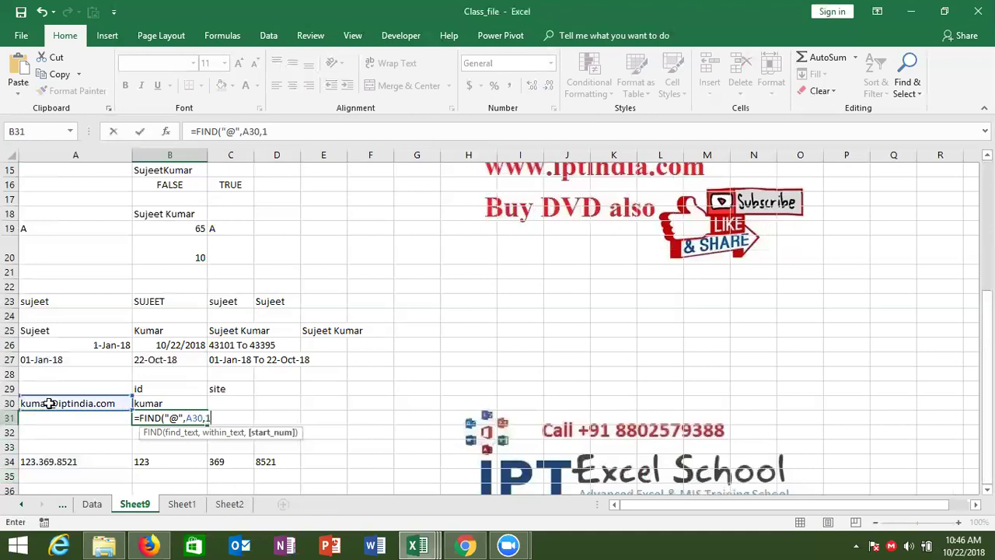
type(")")
key("ctrl+Return")
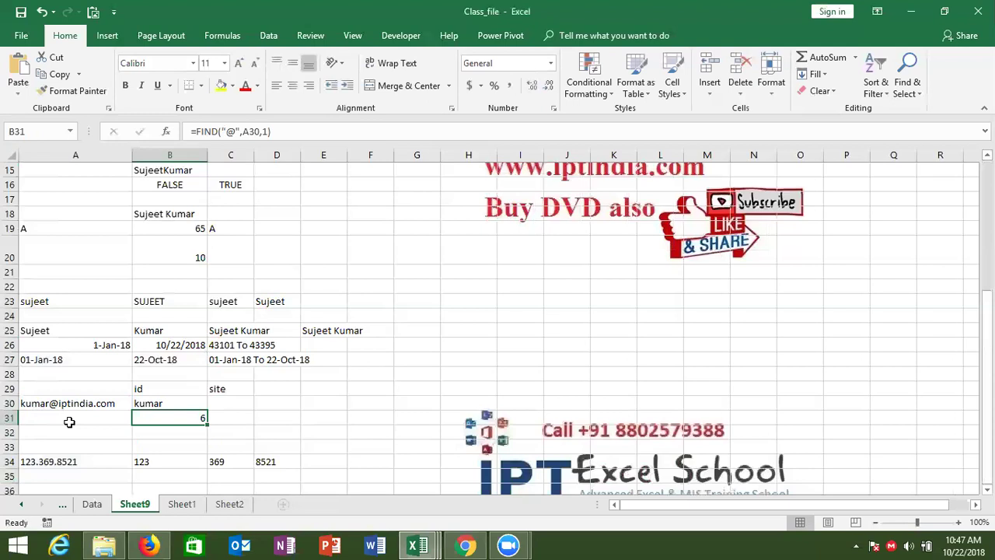
Review the FIND formula and the id part of A30's address, then edit B30's formula.
double_click(158, 416)
double_click(173, 418)
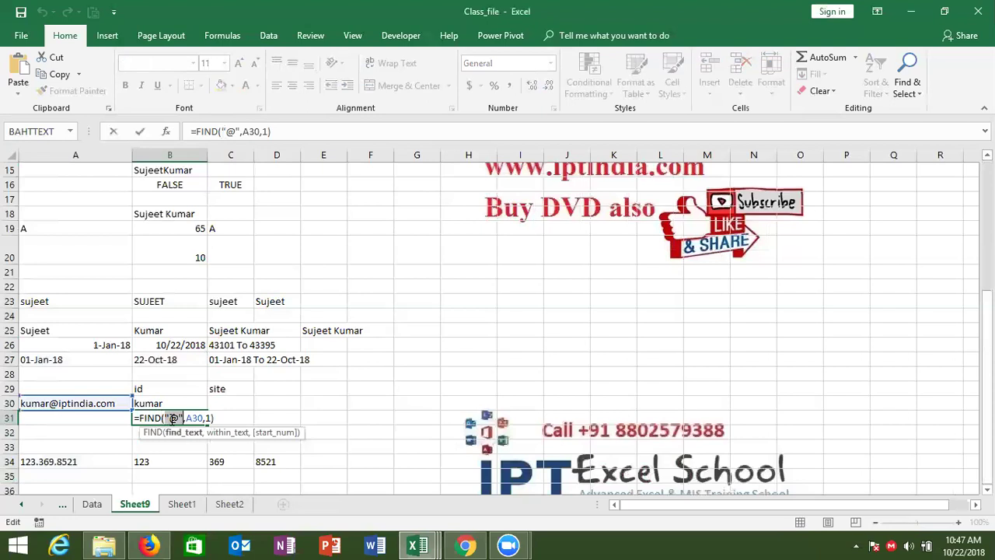
key("ctrl+Return")
left_click(85, 405)
double_click(86, 404)
double_click(54, 403)
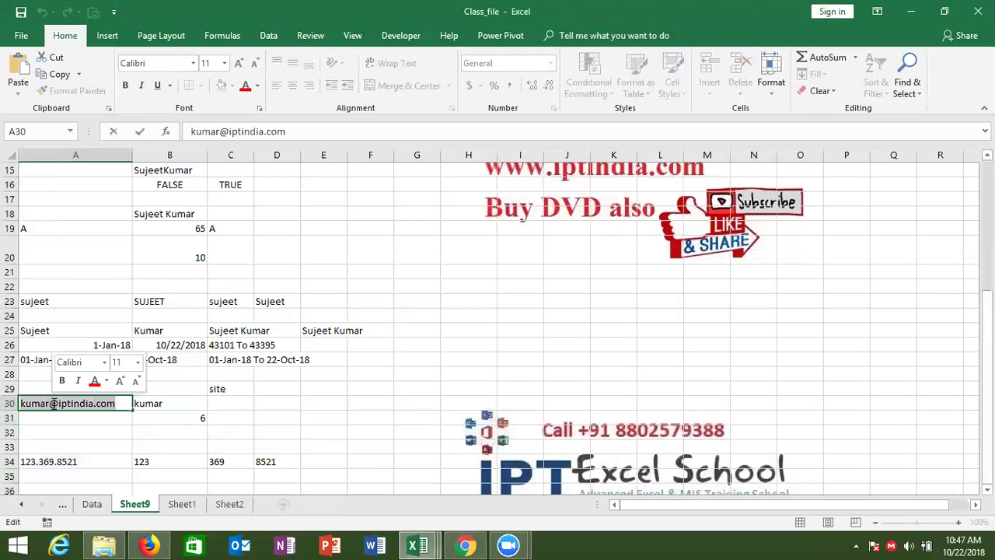
left_click(53, 403)
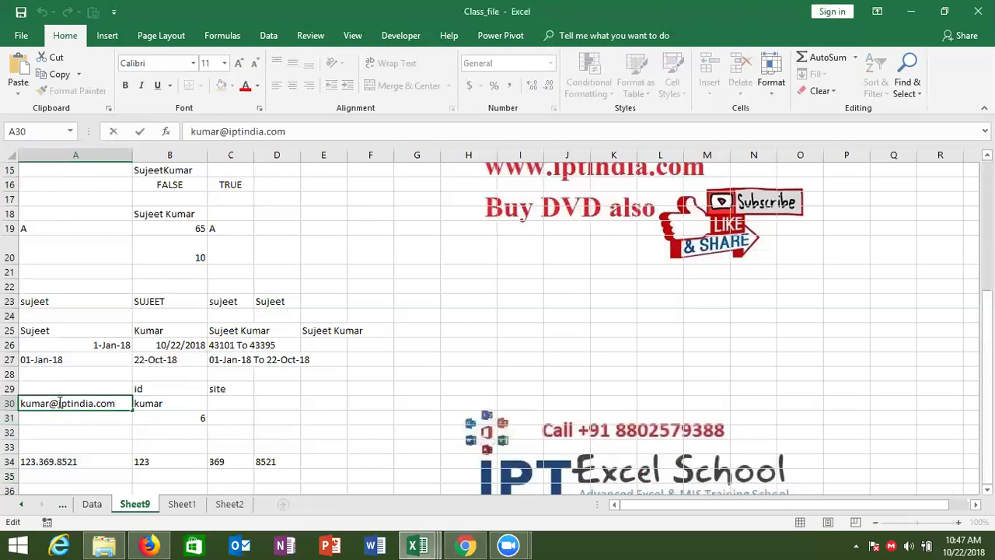
left_click_drag(59, 402, 14, 402)
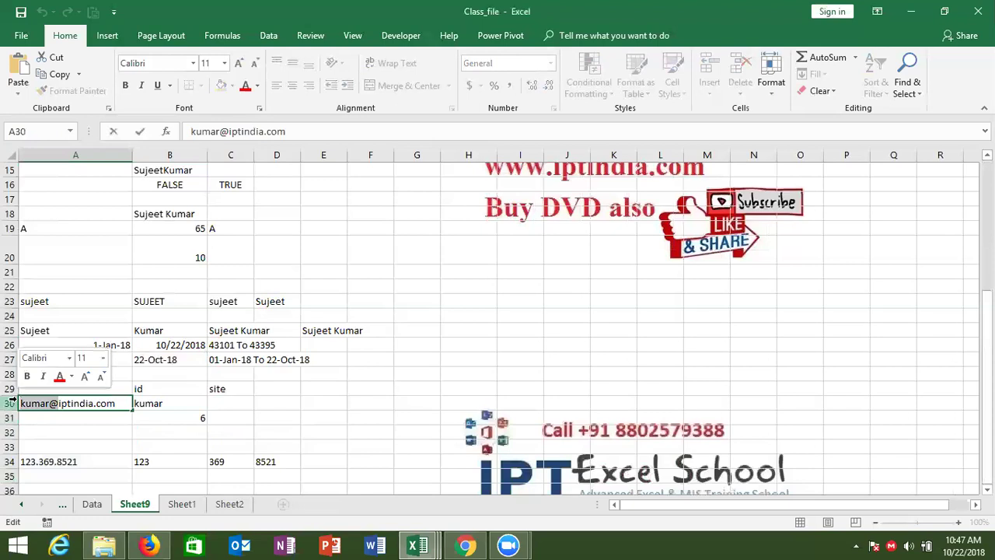
left_click(171, 416)
left_click(183, 403)
double_click(187, 403)
Change B30's character count from 5 to B31-1.
key("BackSpace")
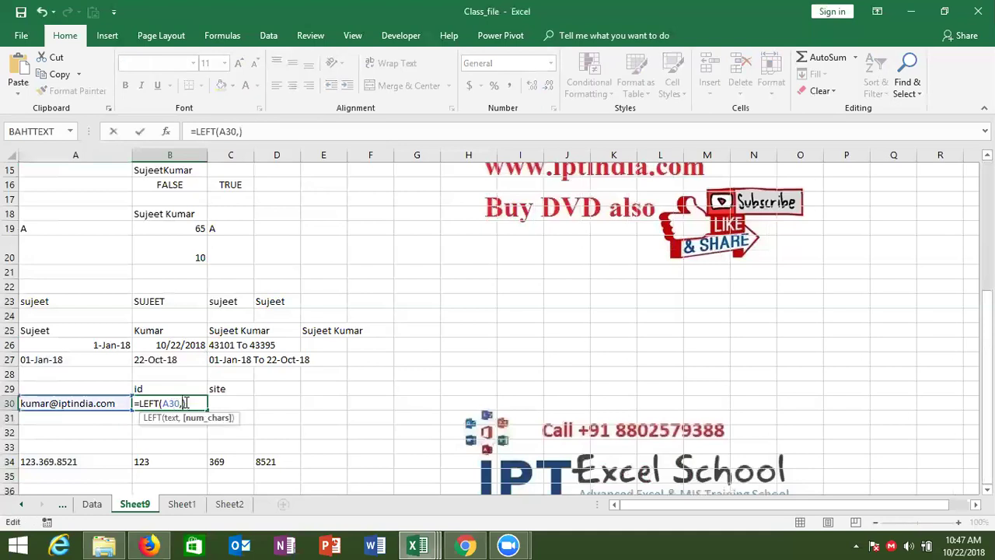
left_click(135, 420)
type("-1")
key("Return")
key("Up")
Replace the B31 reference in B30 with FIND("@",A30,1) to nest the formula.
left_click(135, 418)
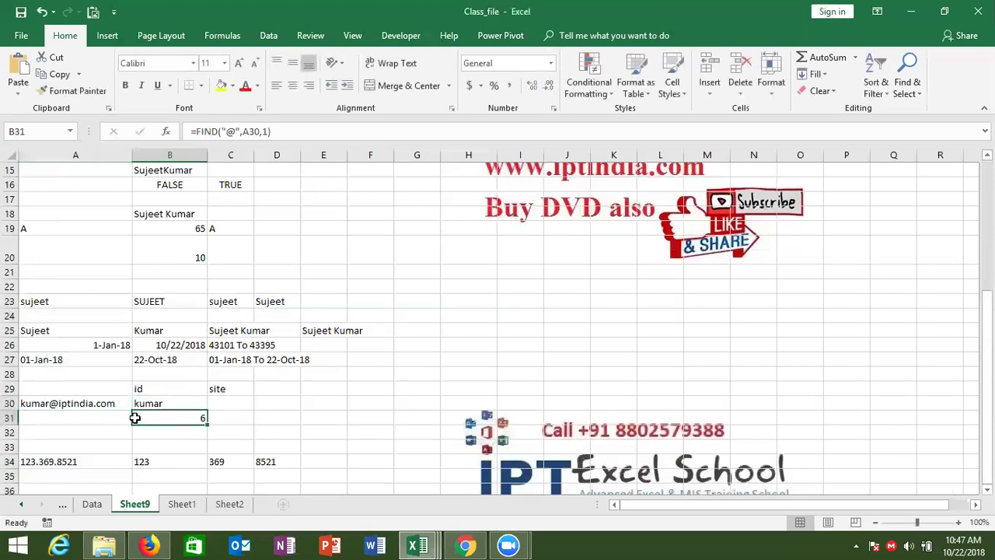
left_click_drag(196, 132, 304, 133)
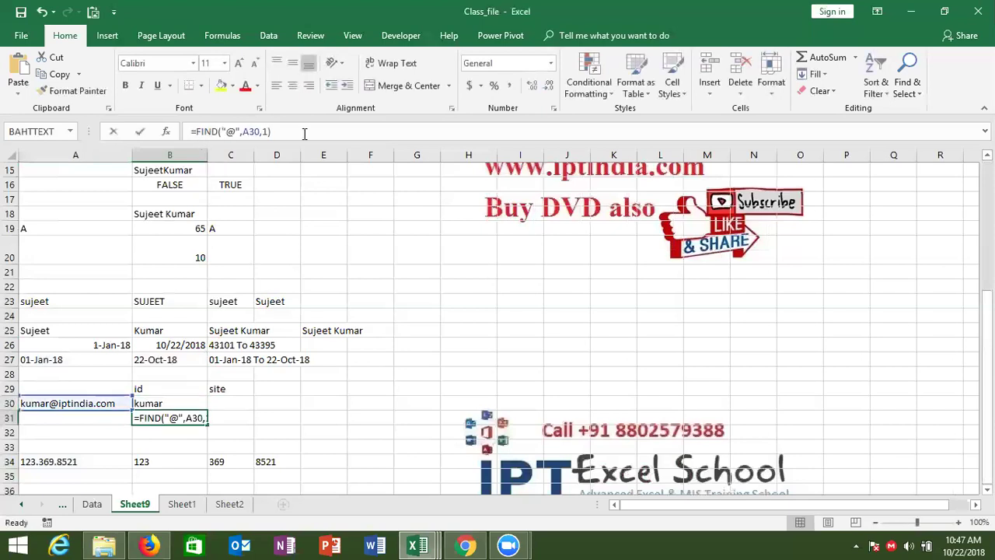
key("Escape")
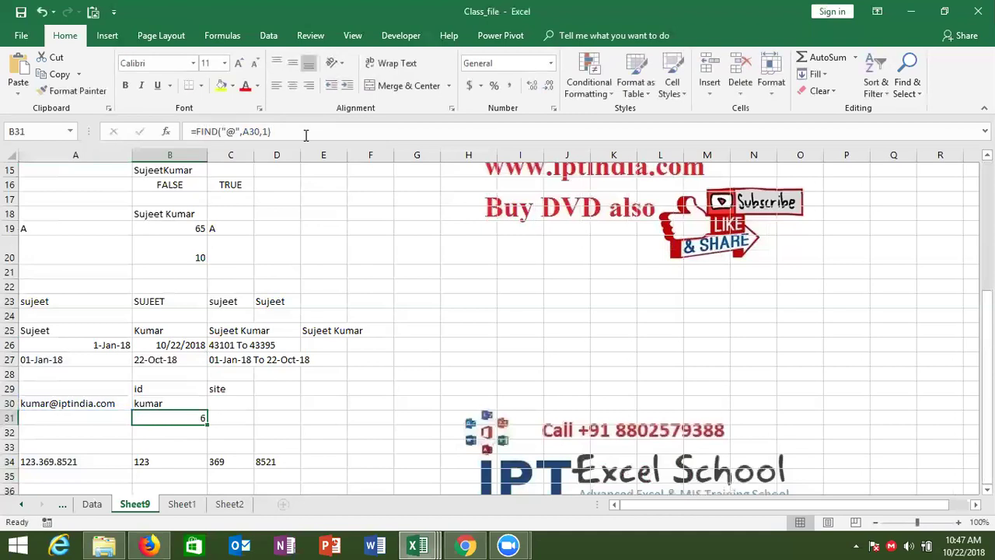
key("Up")
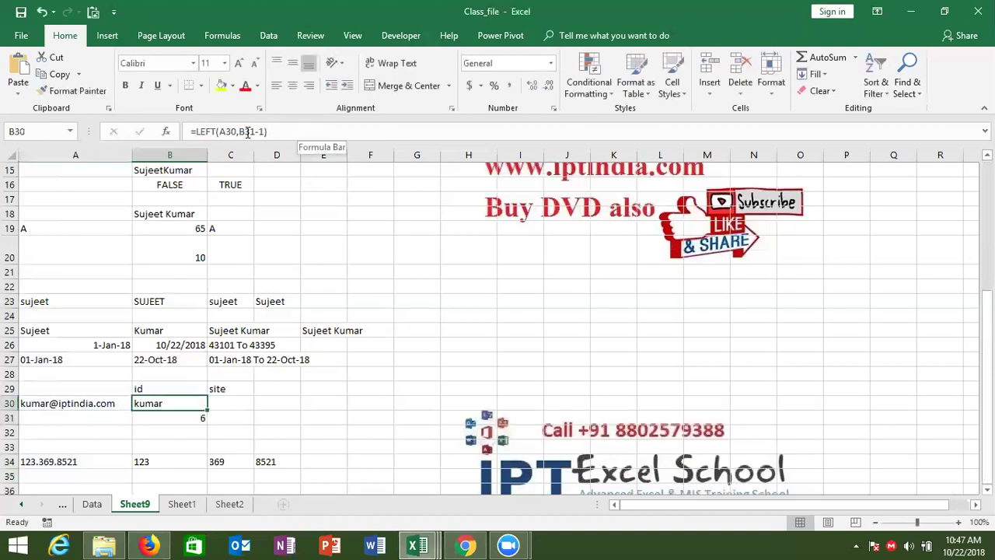
left_click(247, 132)
double_click(247, 133)
type("FIND(\"@\",A30,1)")
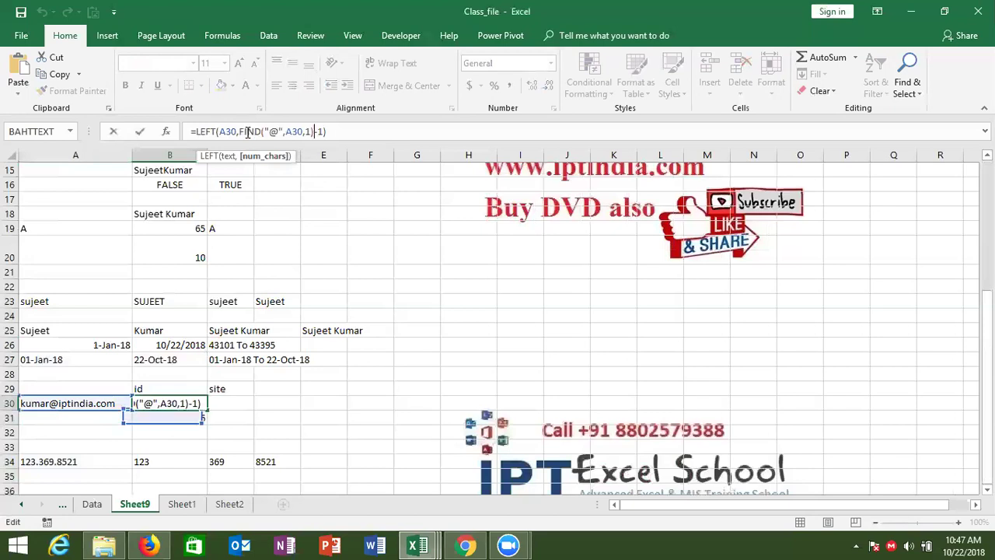
key("Return")
key("Up")
Test the id formula by changing A30's username, then undo the change.
key("Left")
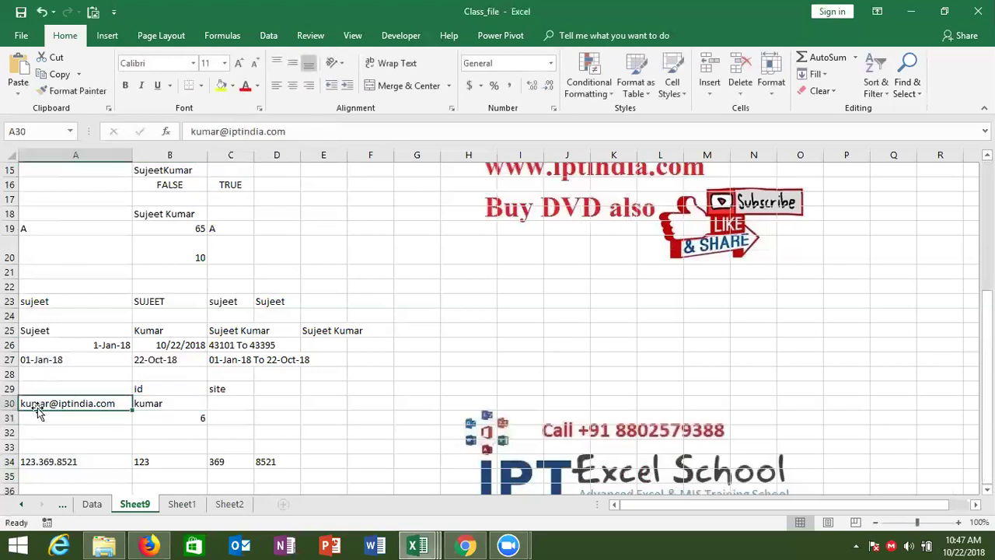
double_click(48, 404)
key("BackSpace")
key("BackSpace")
key("BackSpace")
key("BackSpace")
key("BackSpace")
type("ex")
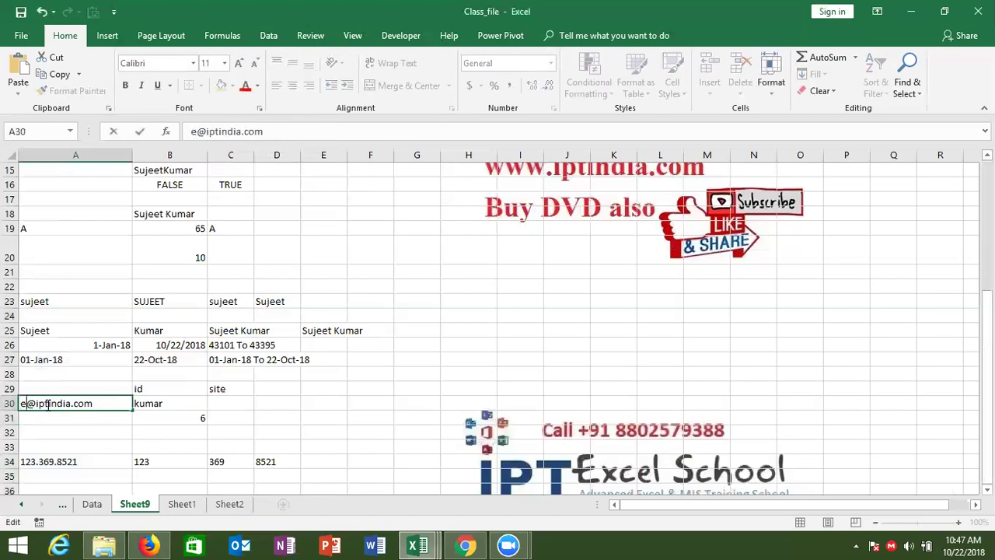
key("Return")
type("10")
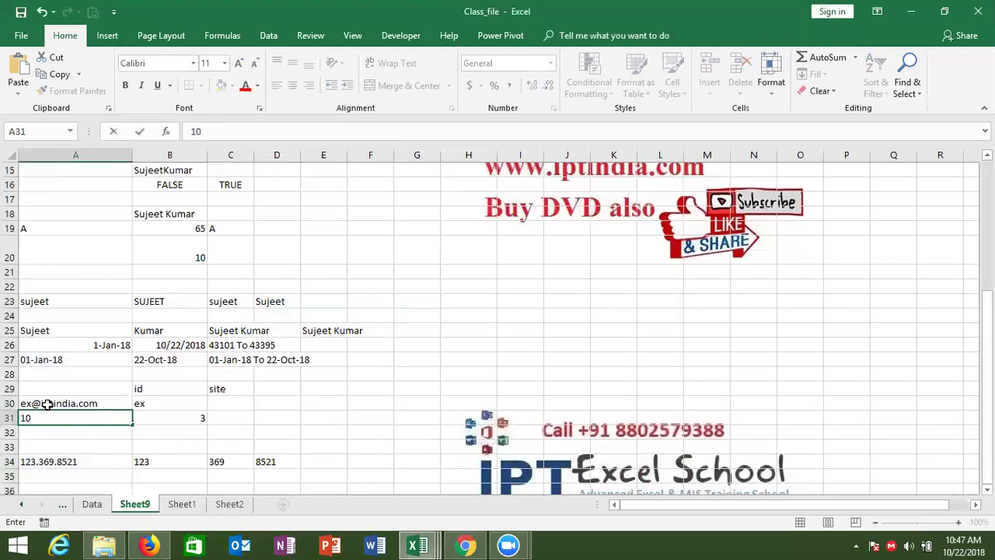
key("Escape")
key("Up")
key("Right")
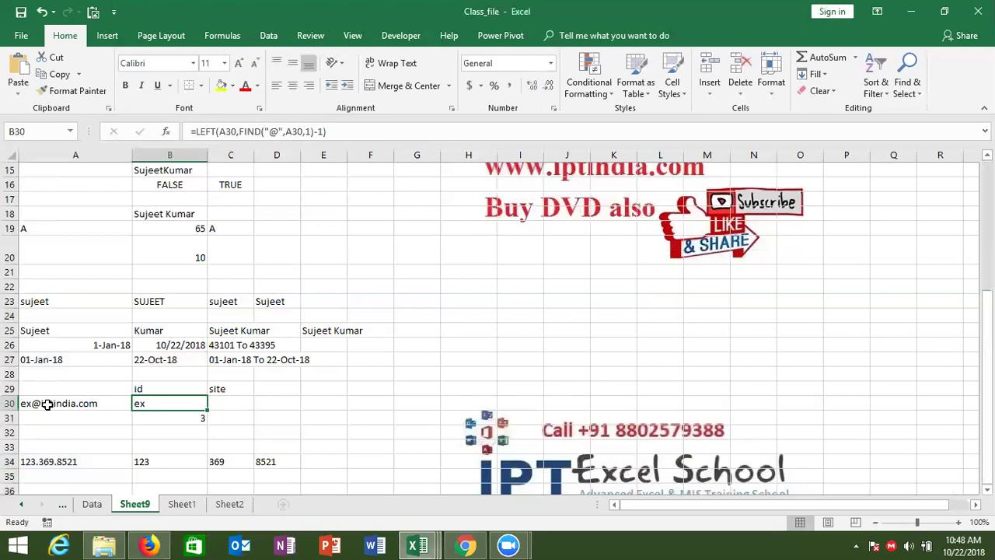
key("ctrl+z")
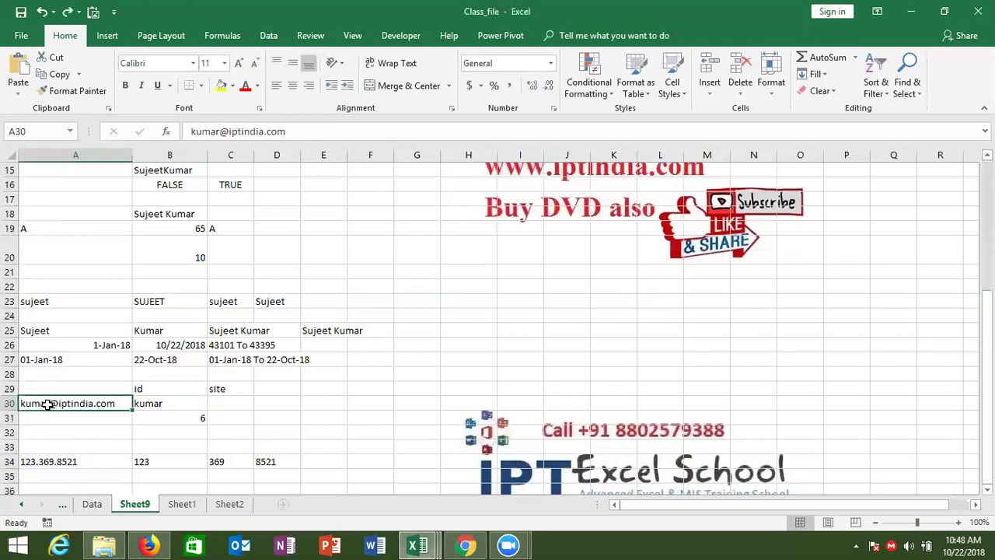
left_click(236, 400)
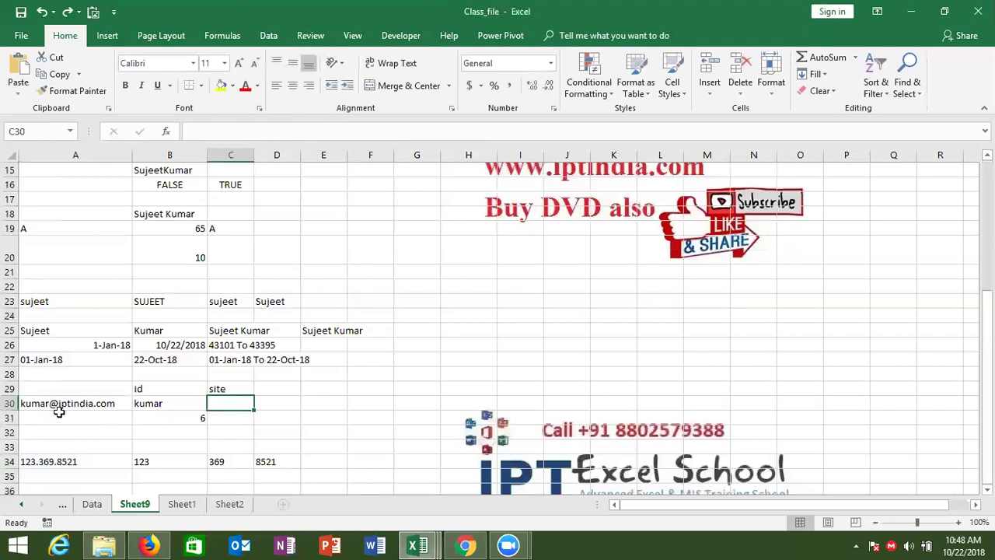
type("=")
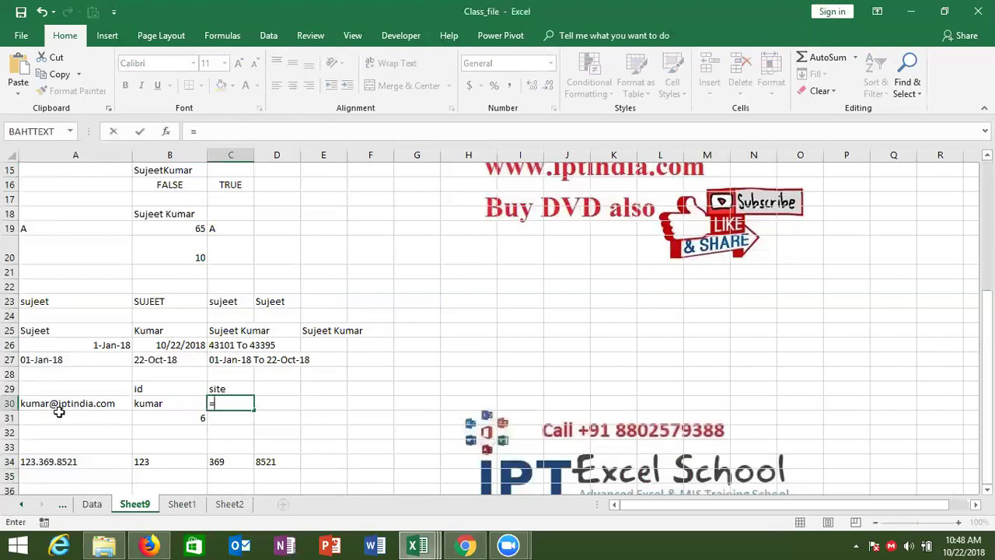
type("rig")
key("Tab")
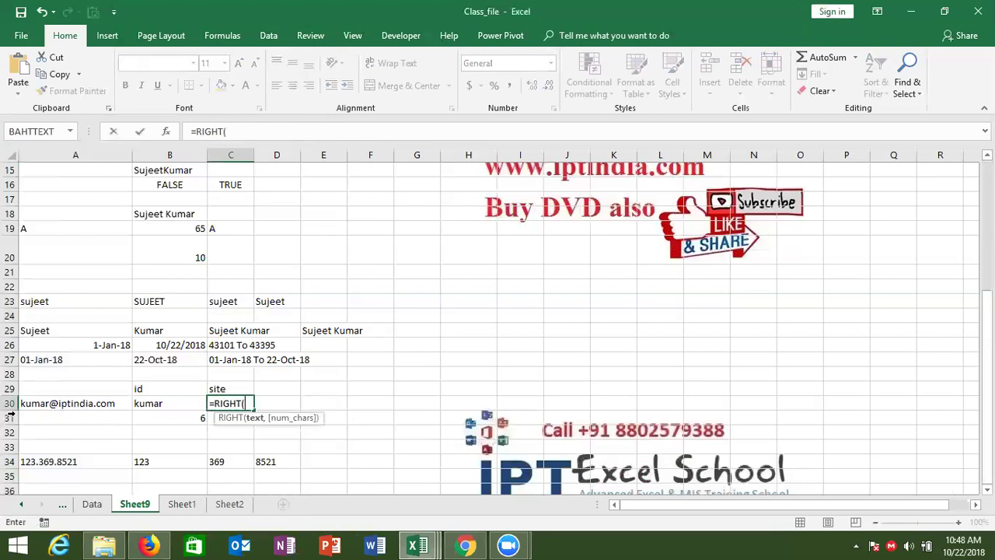
left_click(36, 406)
type(",")
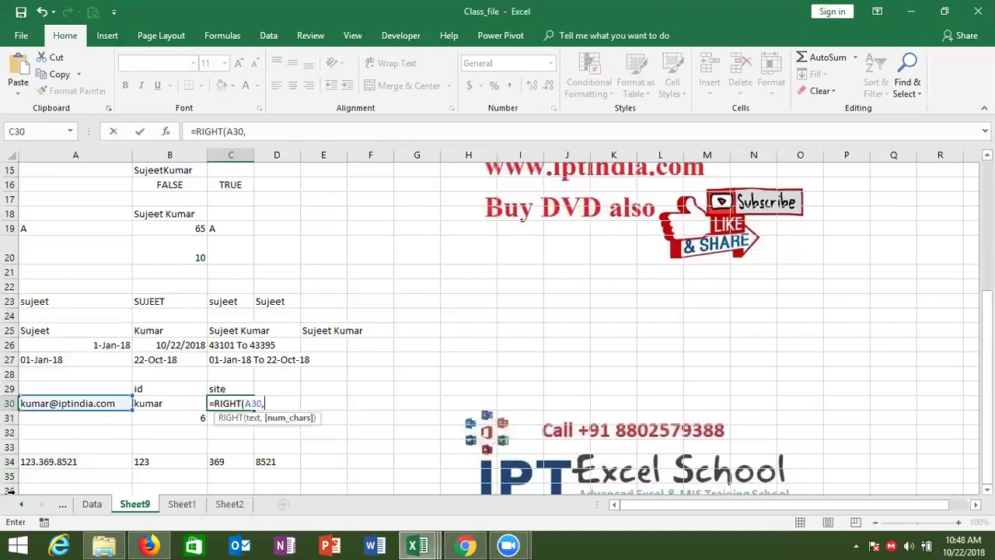
type("len")
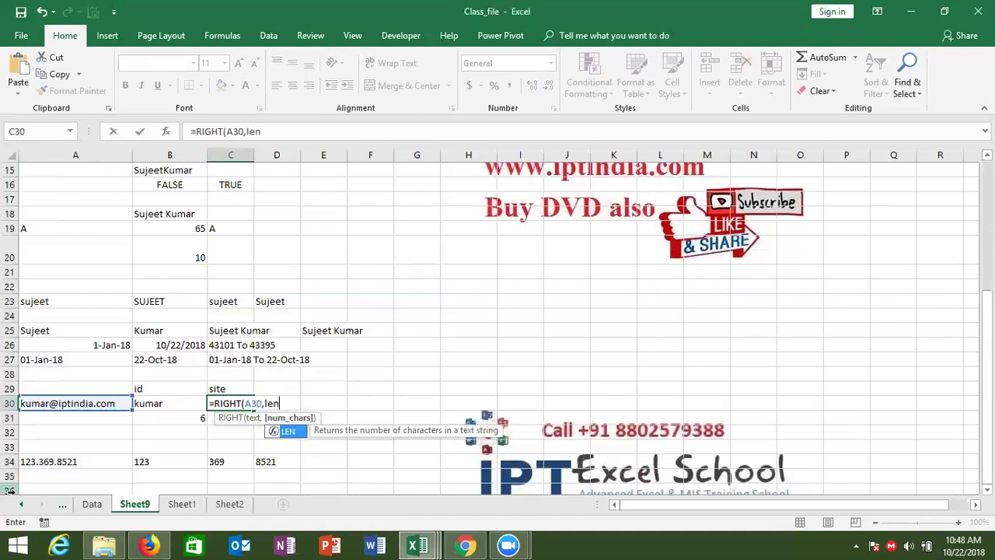
key("Tab")
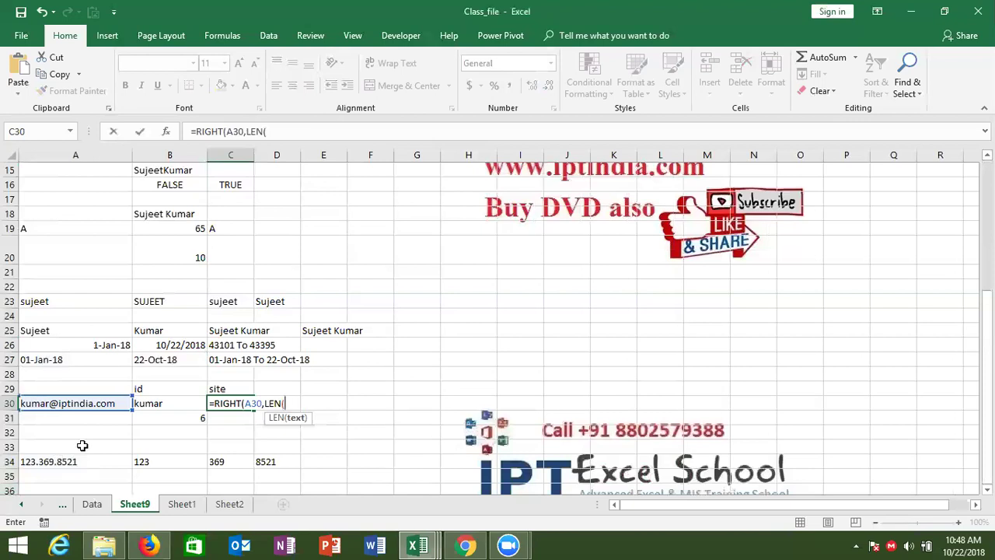
left_click(89, 402)
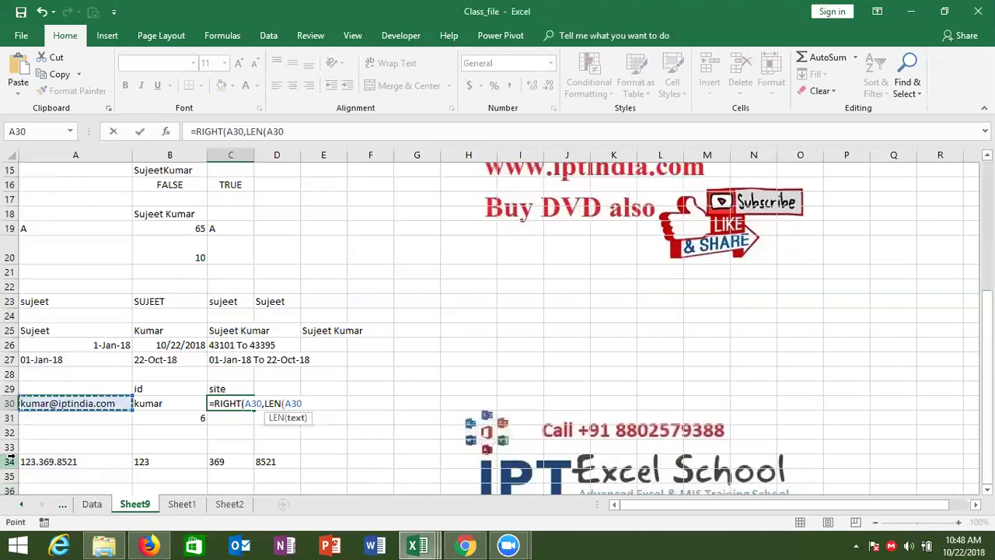
type(")-")
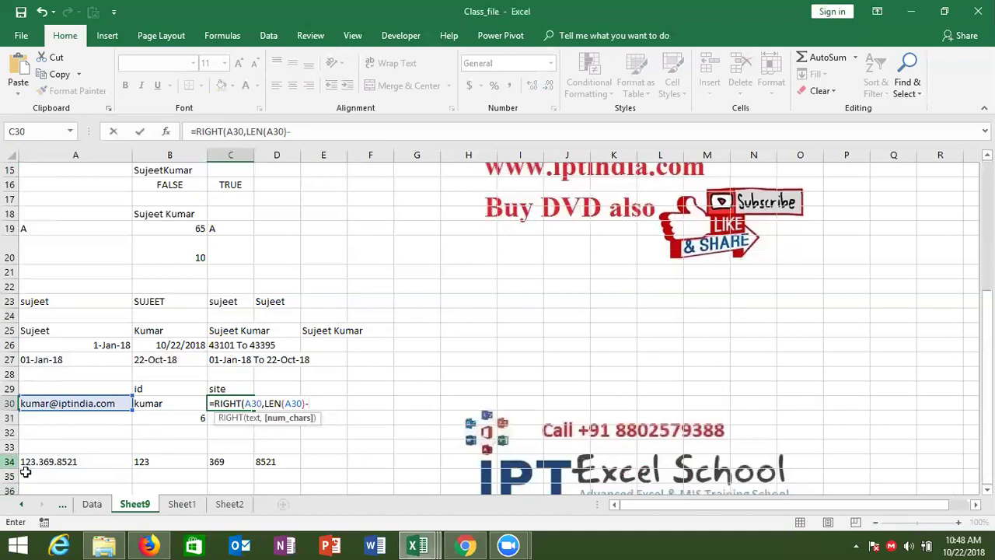
left_click(184, 416)
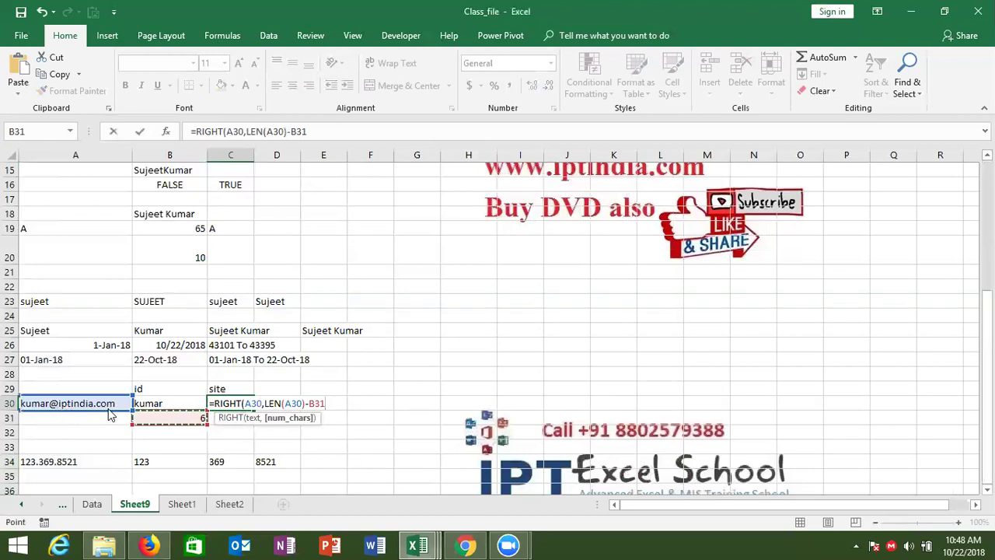
key("Return")
key("Return")
key("Up")
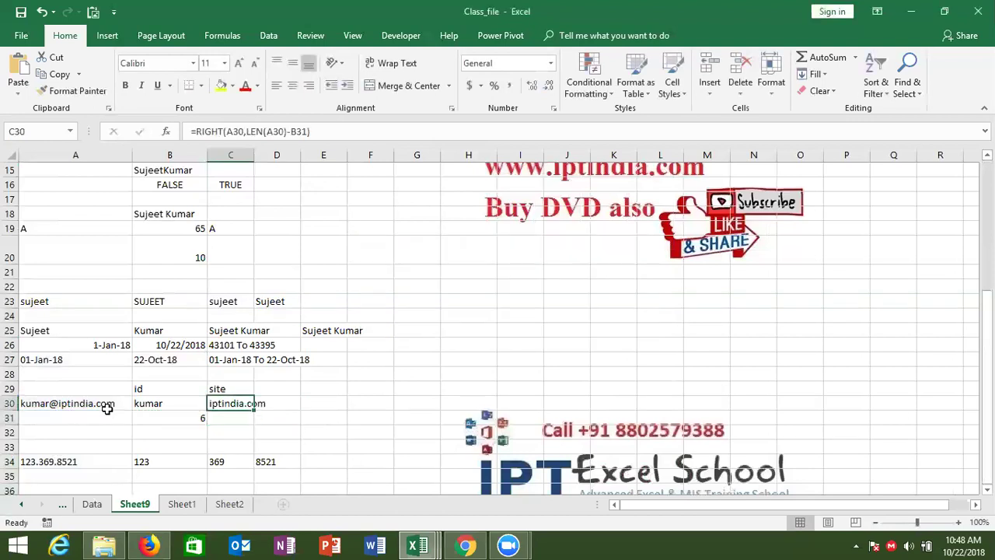
left_click(94, 411)
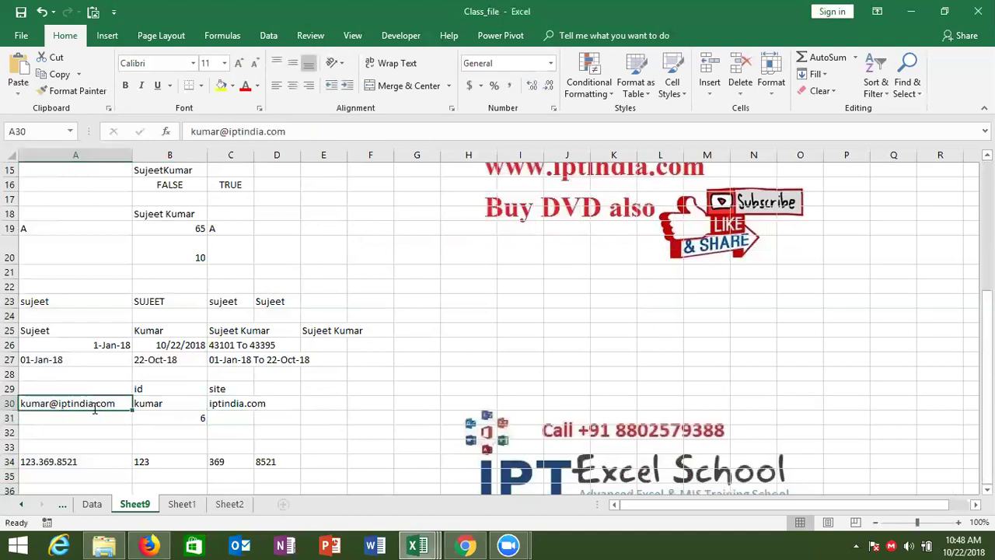
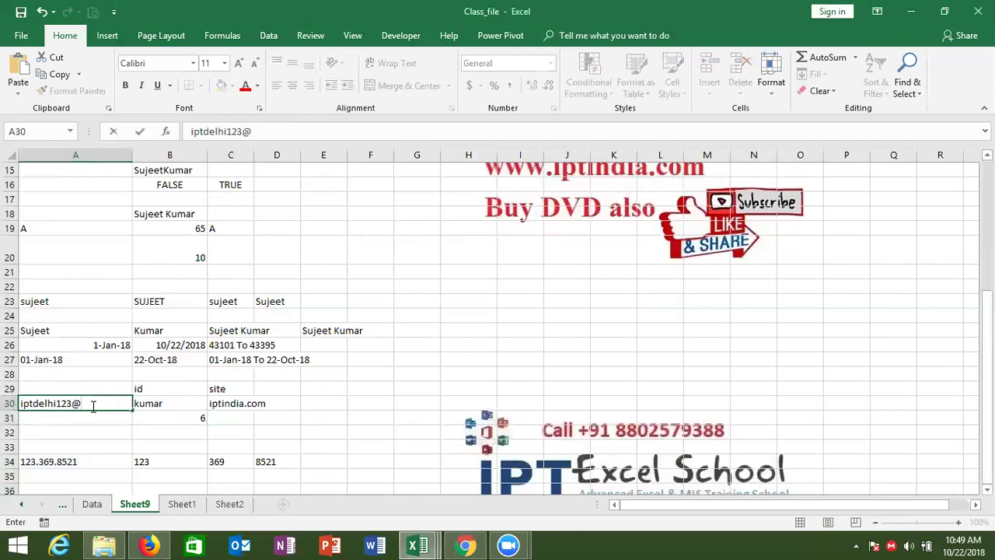
Type a new gmail.com address into A30 and check the updated id and site gmail.com.
key("Return")
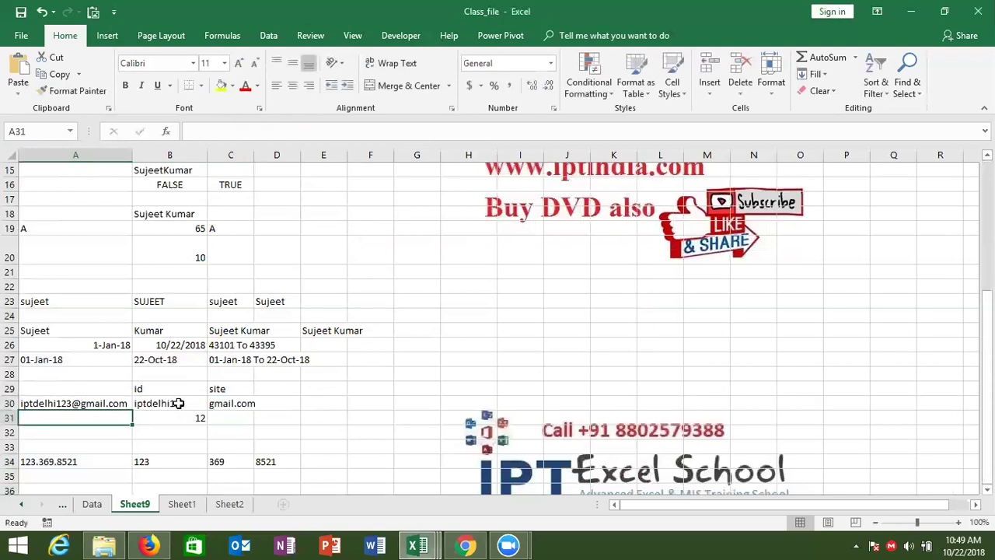
left_click(178, 403)
left_click(224, 402)
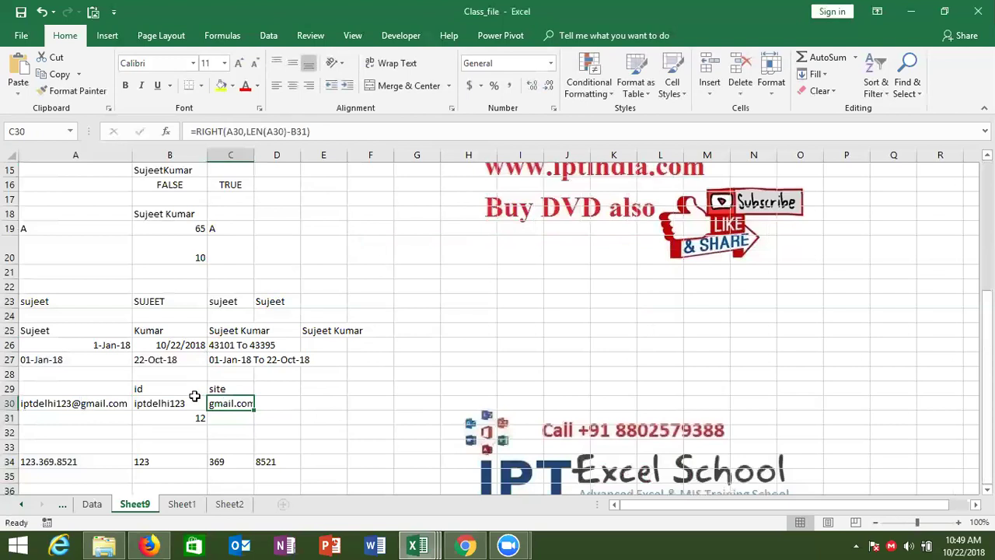
left_click(190, 402)
Paste FIND("@",A30,1) over the B31 reference in C30's site formula.
key("Right")
left_click(188, 420)
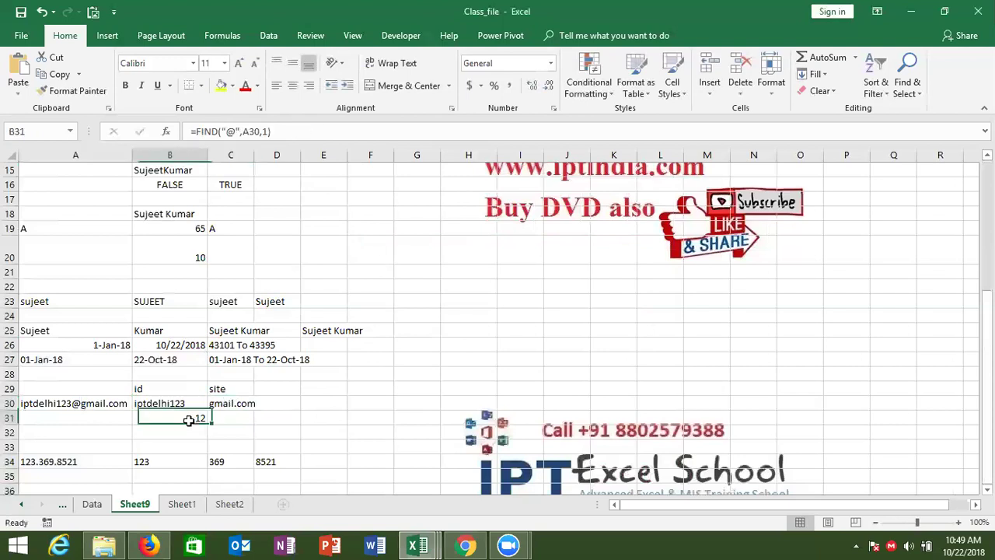
left_click_drag(195, 132, 302, 138)
key("ctrl+c")
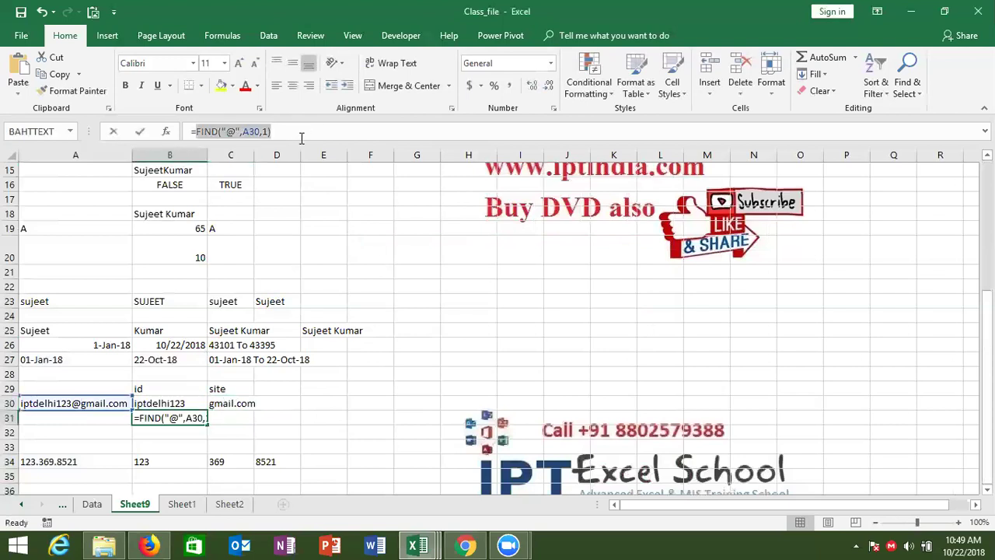
key("Escape")
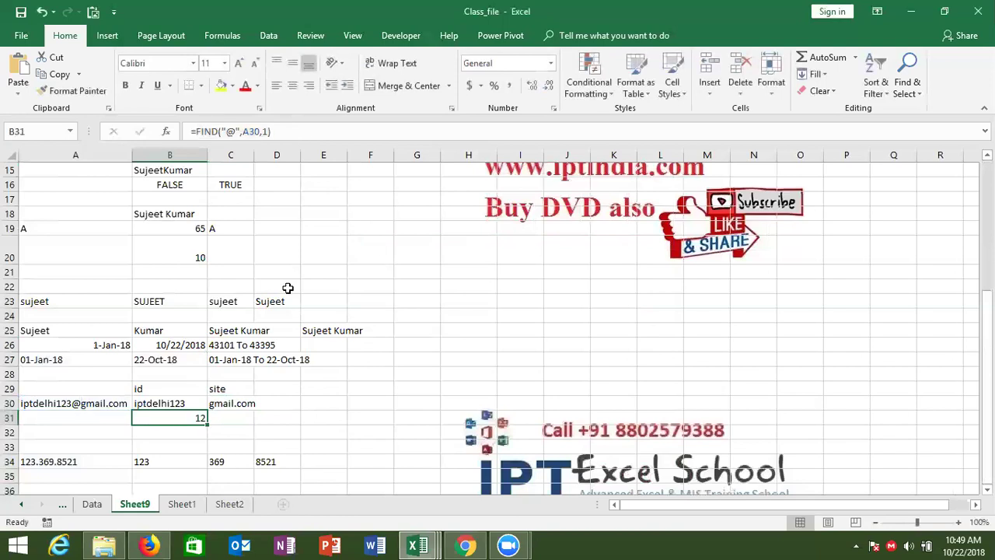
double_click(240, 402)
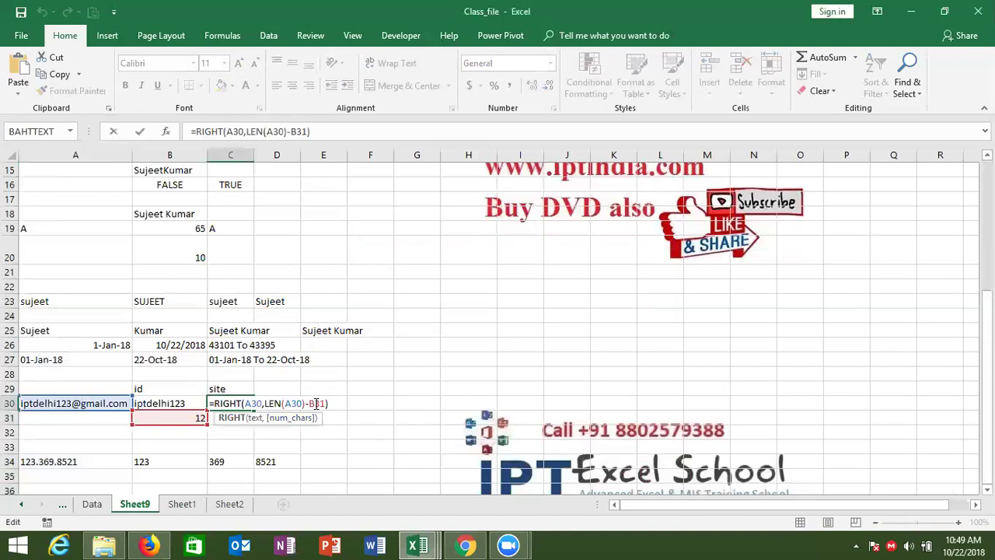
double_click(317, 403)
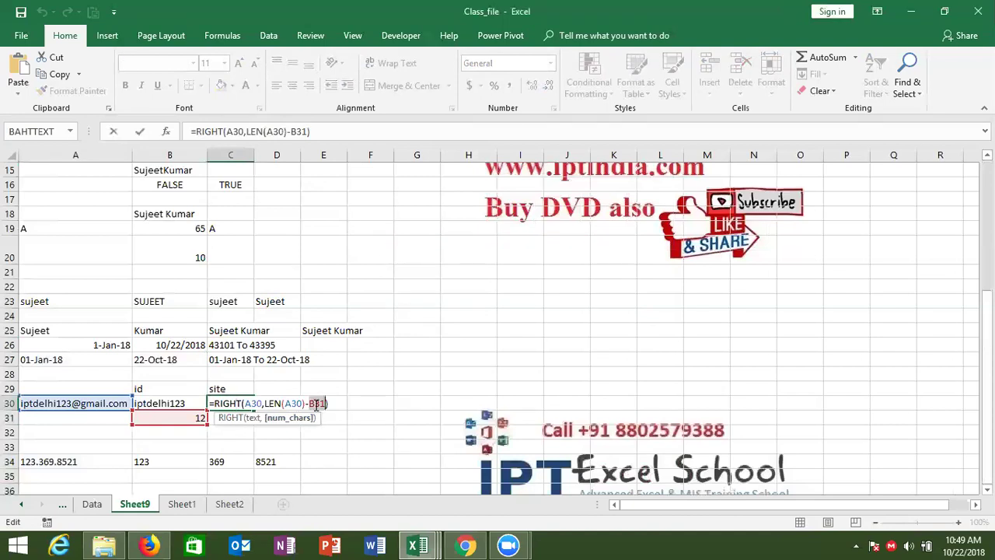
key("ctrl+v")
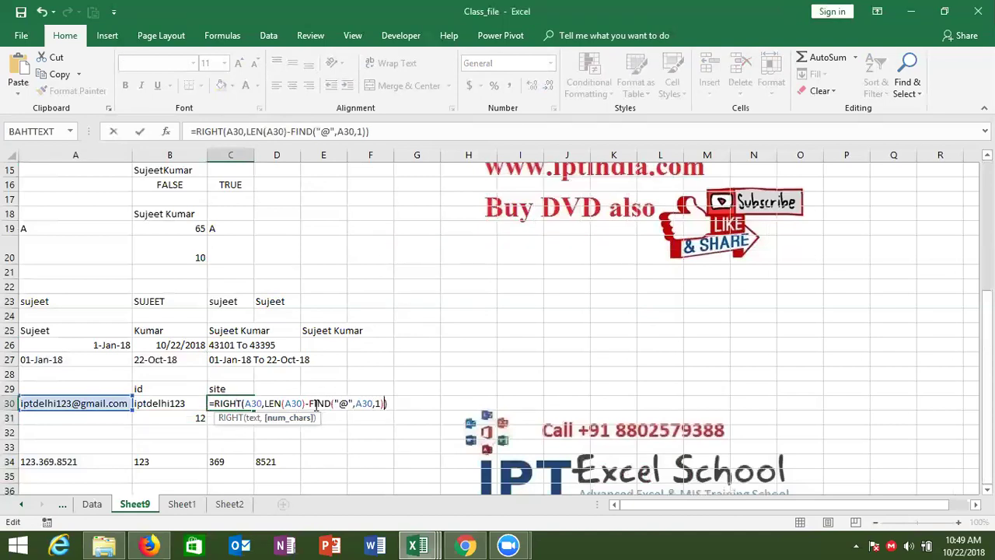
key("Return")
Move to B32 and begin a SEARCH formula.
key("Up")
key("Left")
key("Down")
key("Down")
type("=sea")
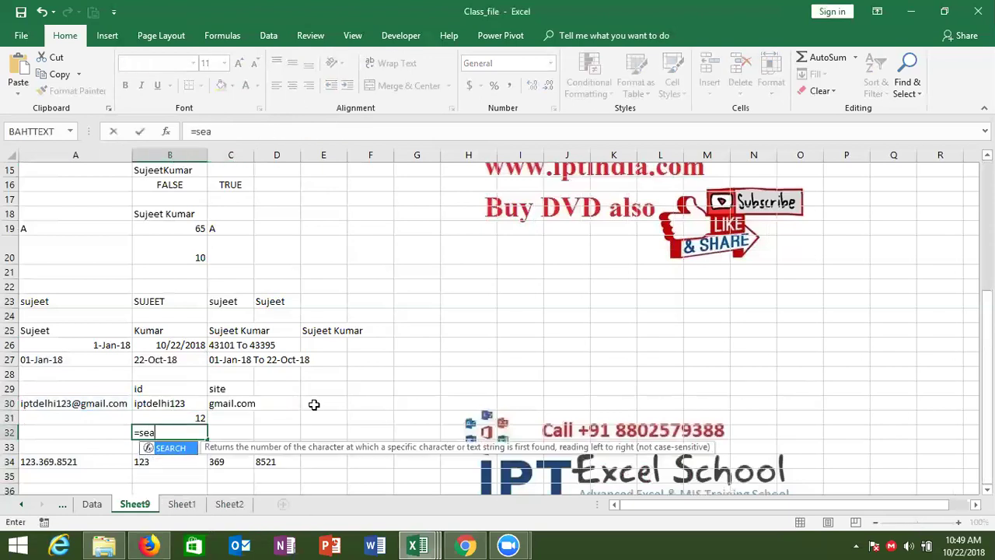
Complete =SEARCH("@",A30,1) in B32, returning 12.
key("Tab")
type("\"@\",")
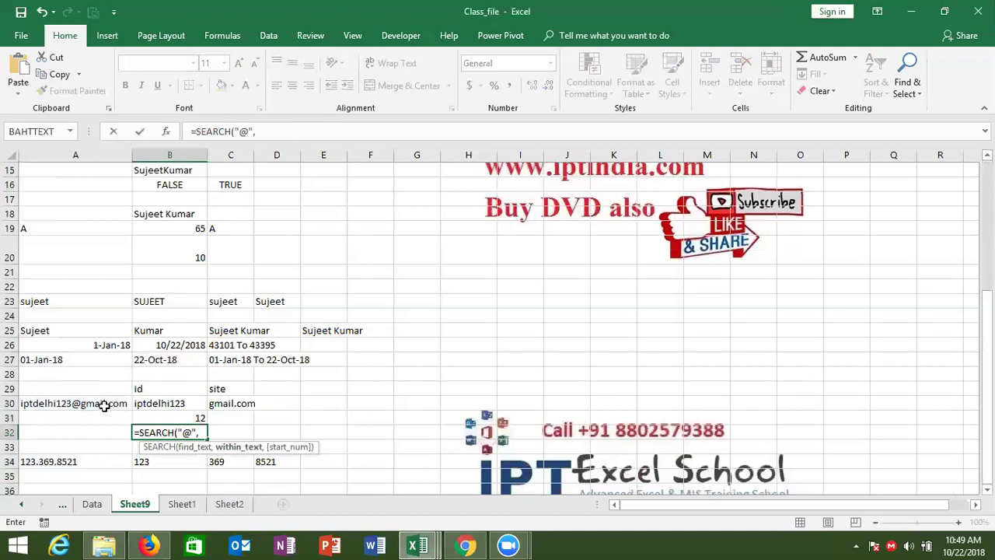
left_click(104, 406)
type(",")
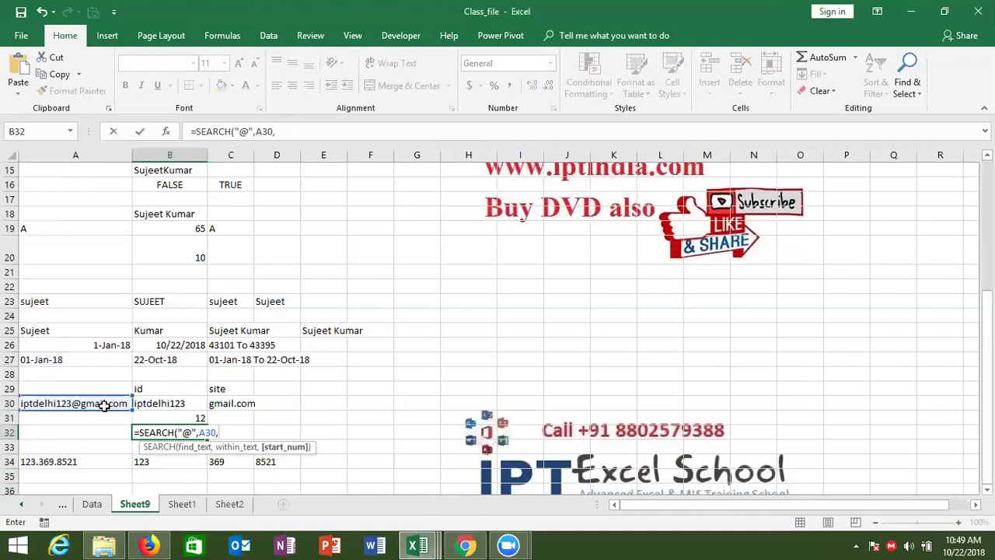
type("1")
key("ctrl+Return")
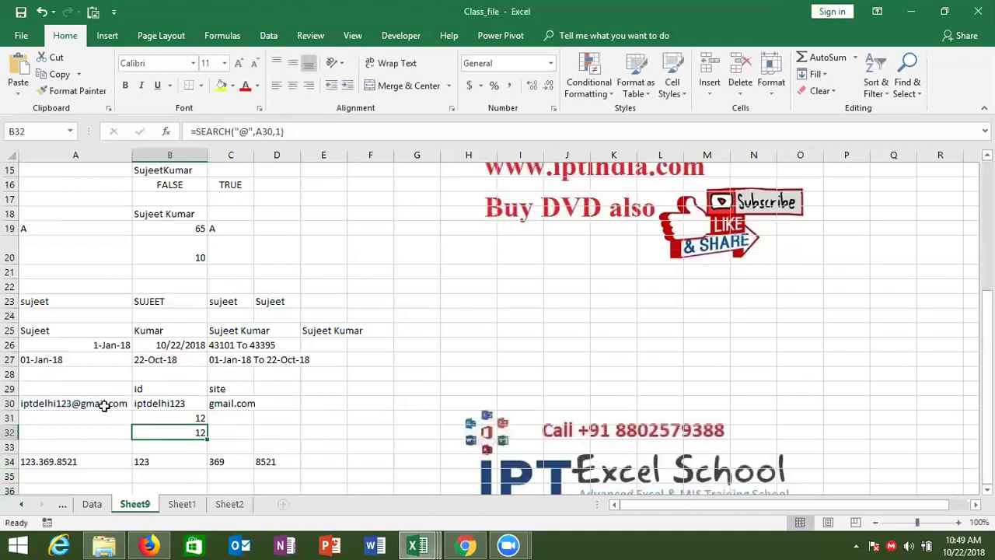
Compare the FIND formula in B31 with the SEARCH formula in B32.
key("Up")
key("Down")
key("Up")
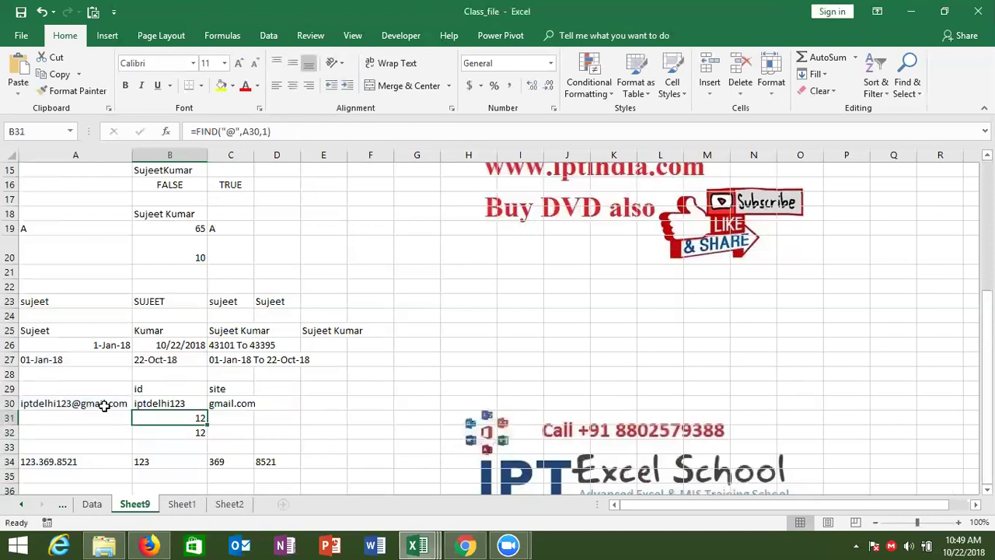
double_click(154, 417)
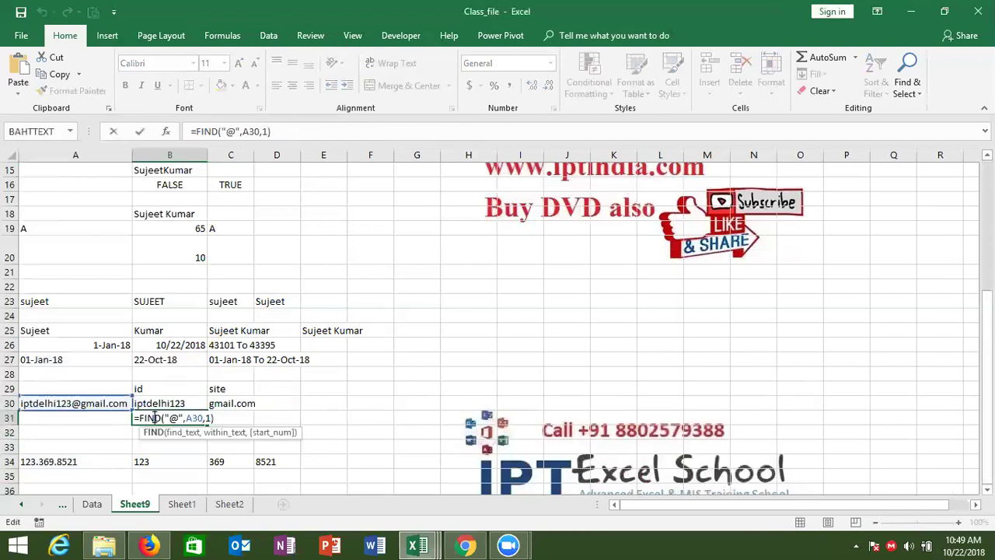
key("Escape")
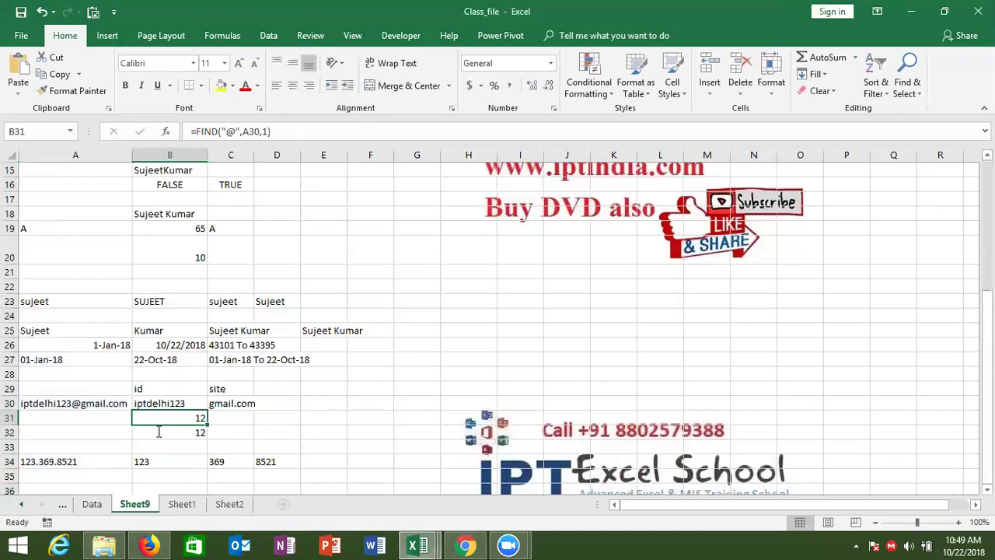
double_click(158, 432)
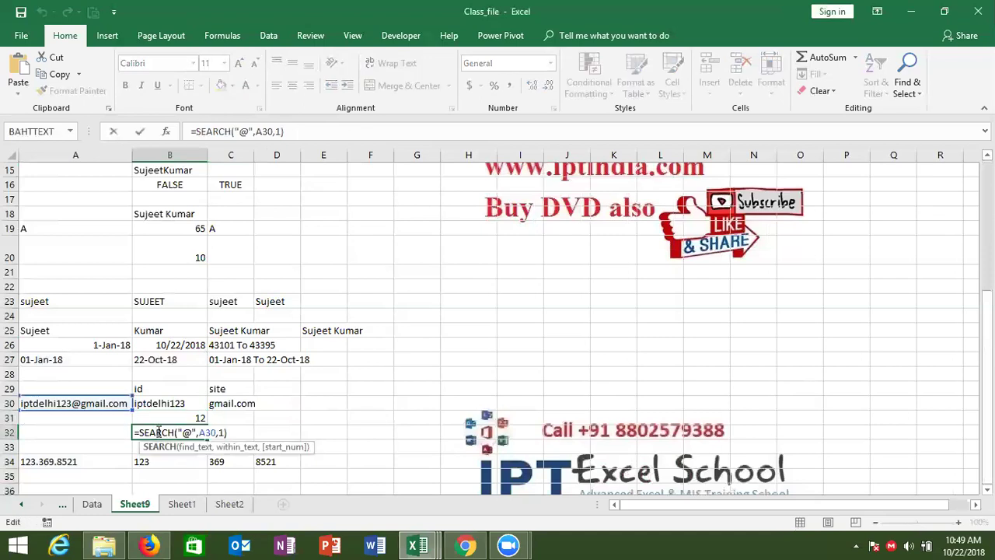
key("Escape")
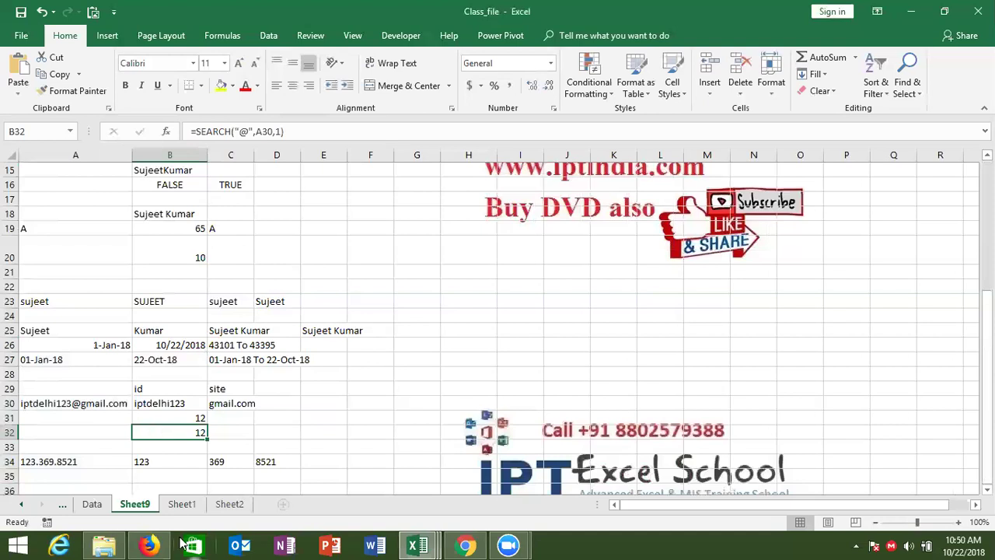
Switch to Sheet1 and enter the heading Name in A1.
left_click(175, 507)
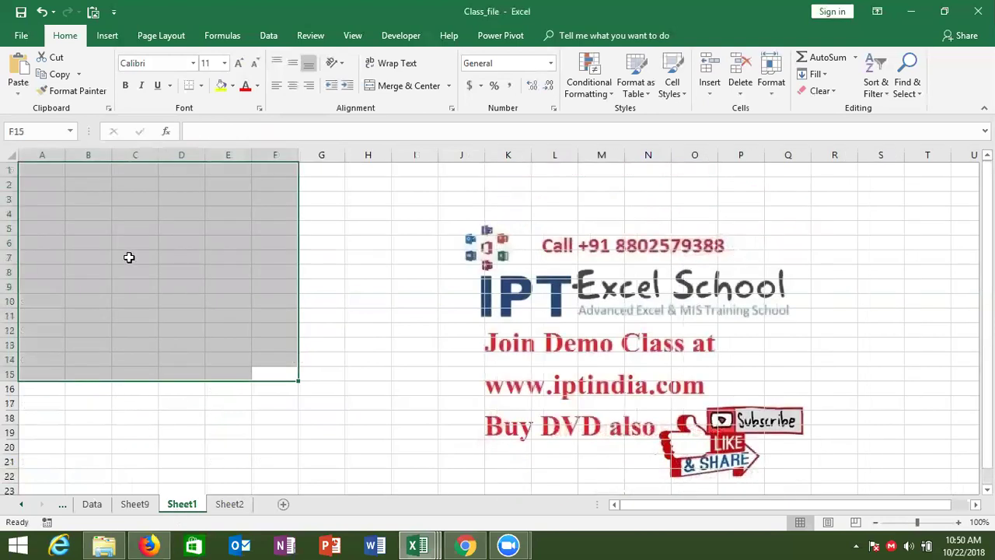
left_click(114, 227)
left_click(56, 171)
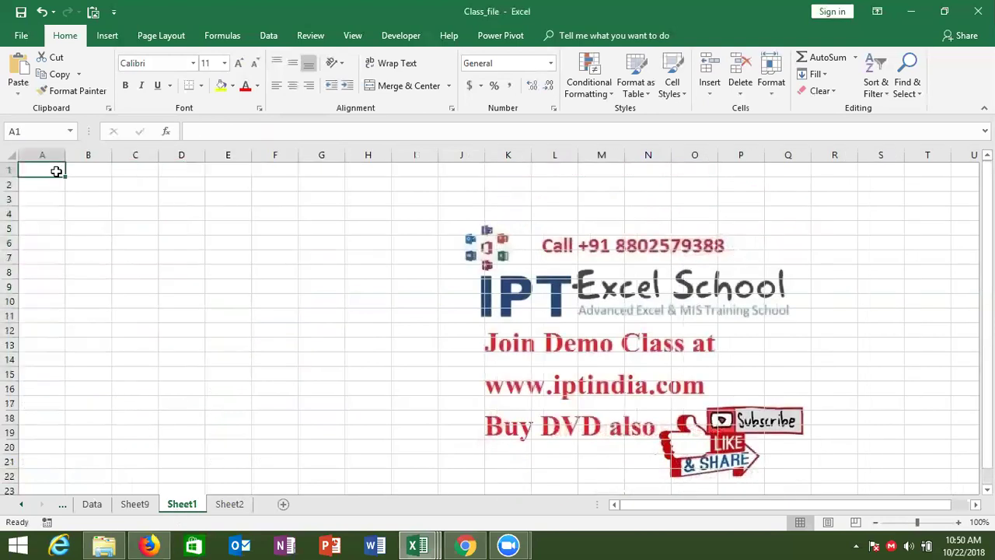
type("Name")
key("Return")
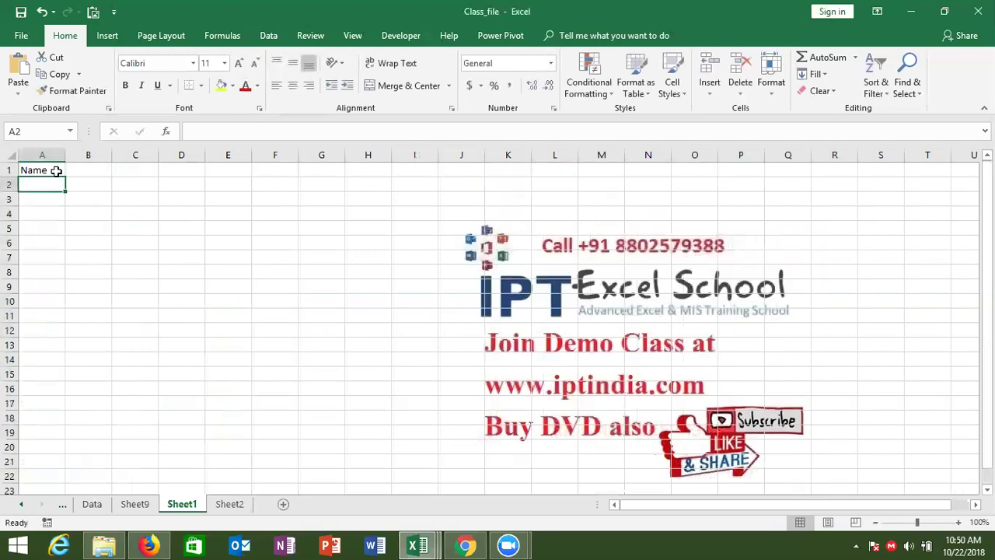
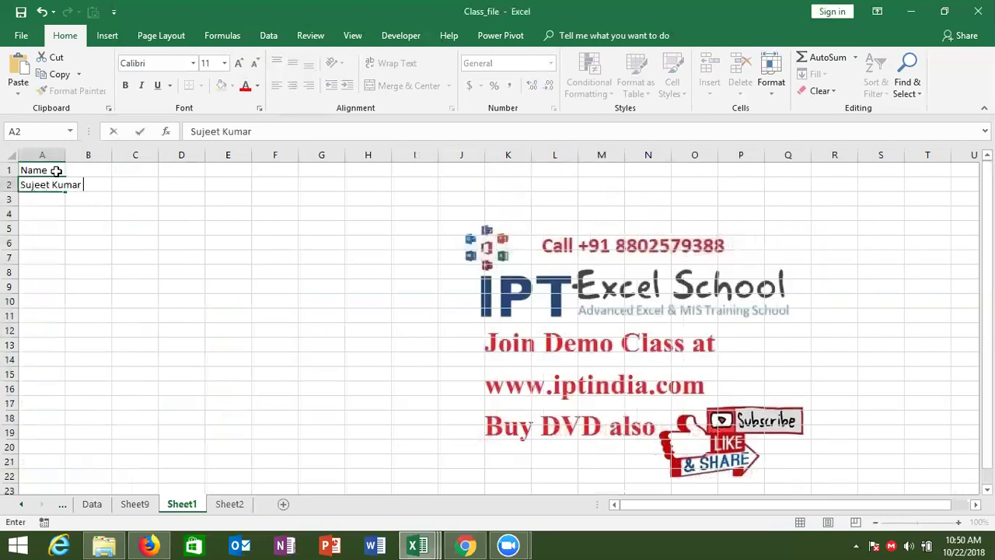
Enter three people's full names in A2, A3 and A4.
key("Return")
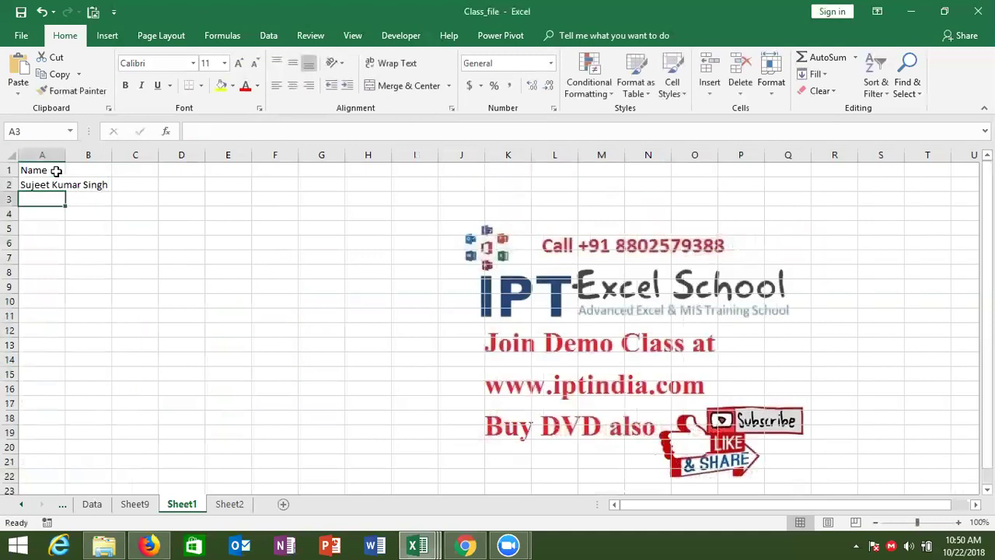
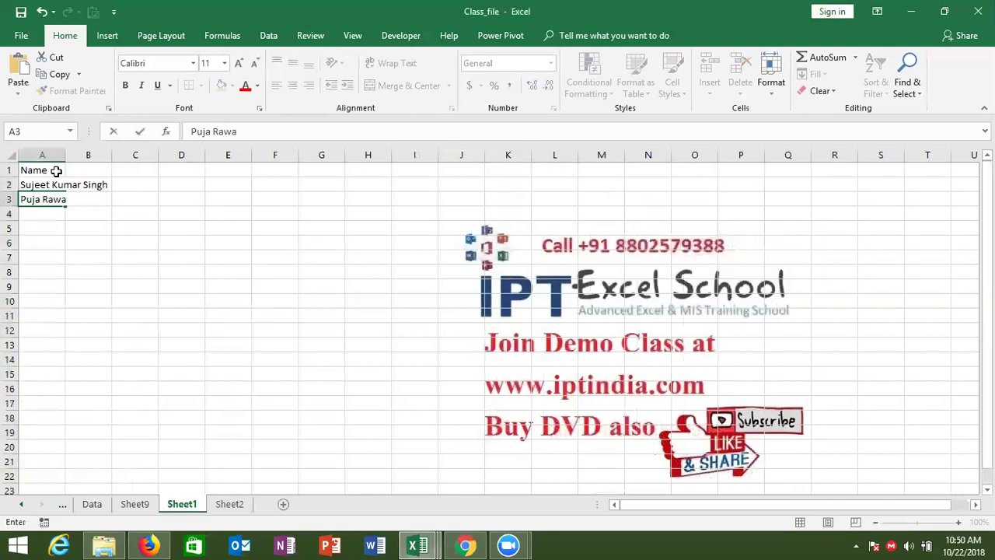
key("Return")
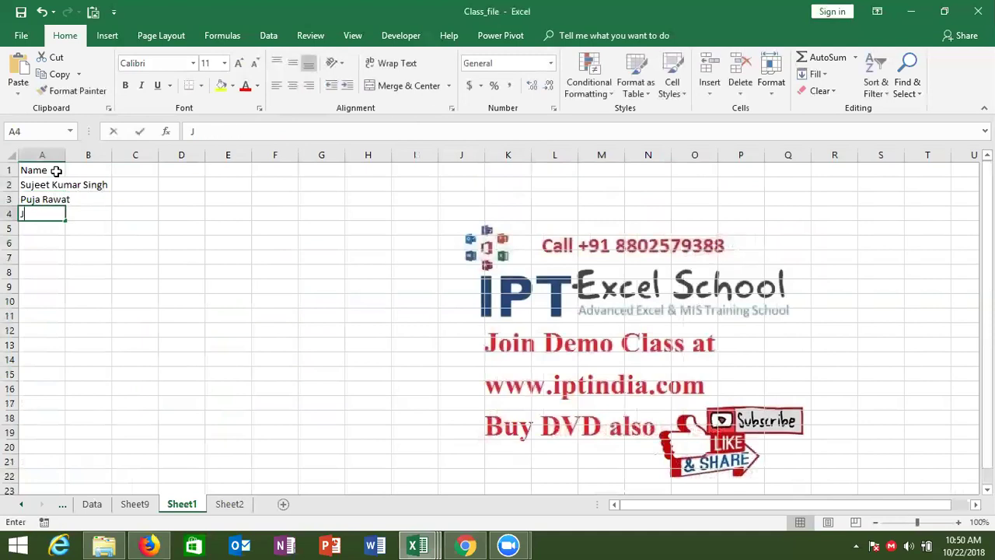
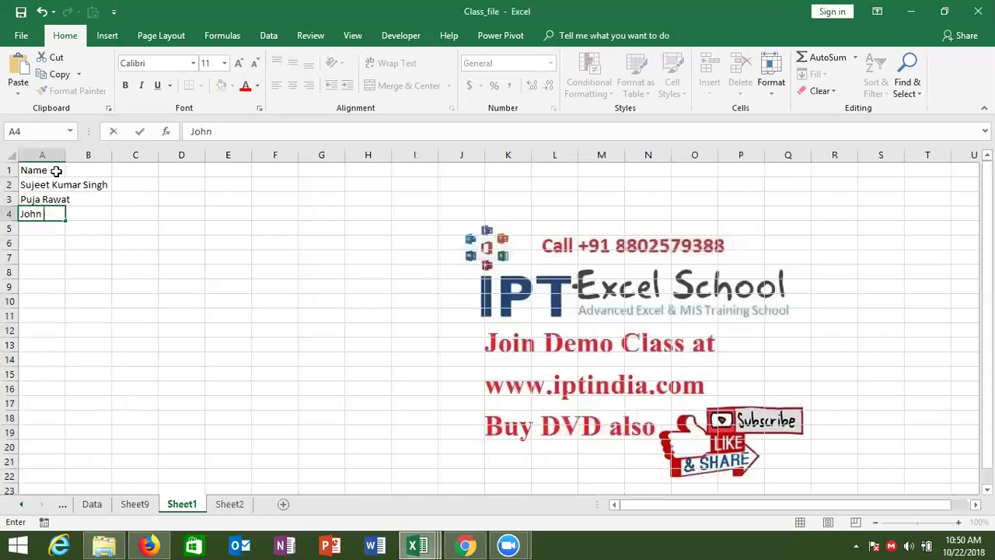
key("Return")
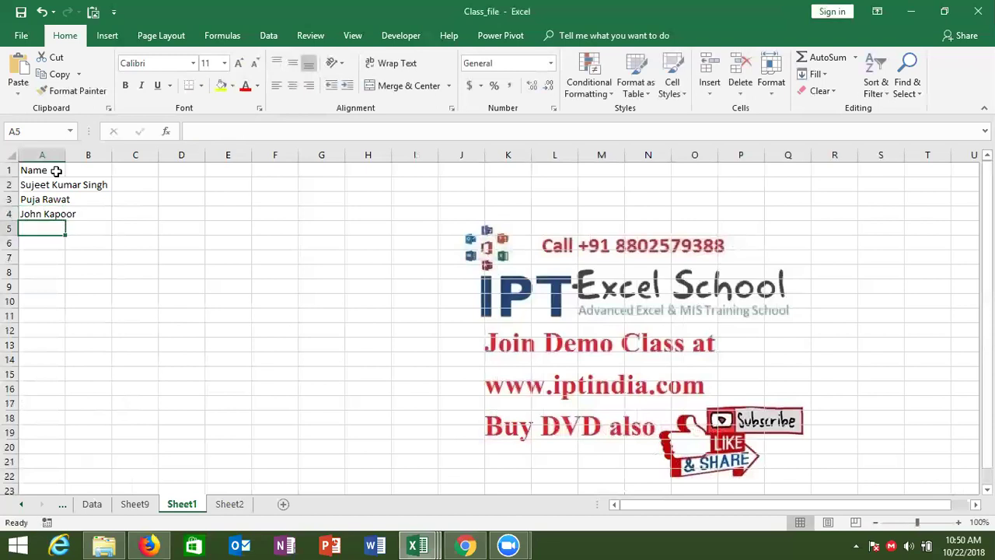